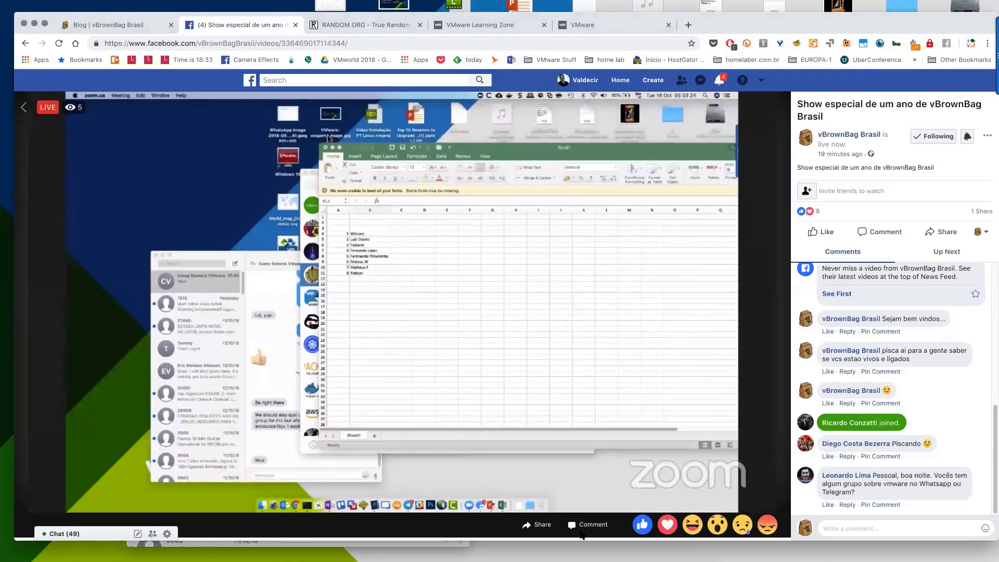
Glance at the Telegram group chat, hide it, and bring the Excel name list to the front.
mouse_move(507, 552)
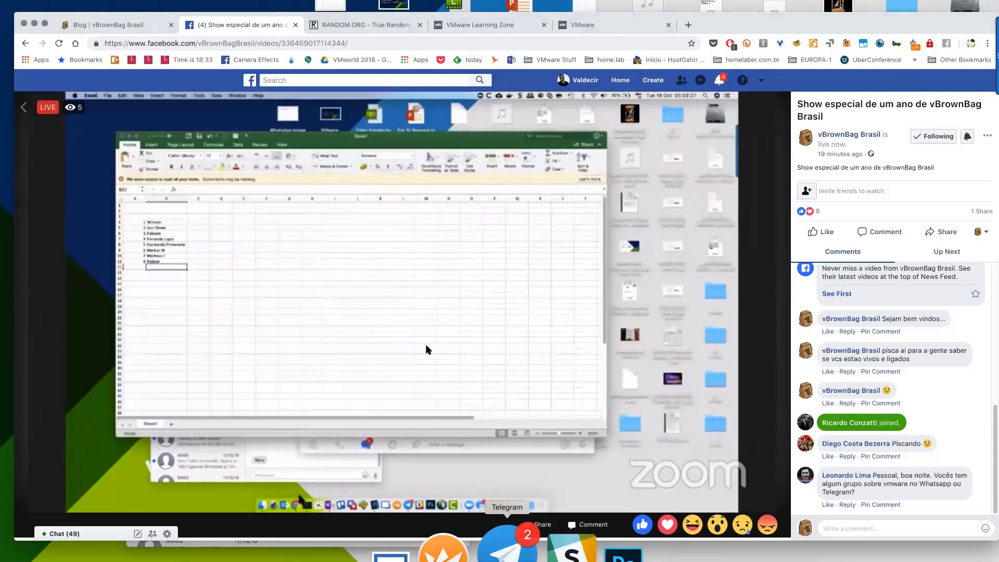
left_click(508, 547)
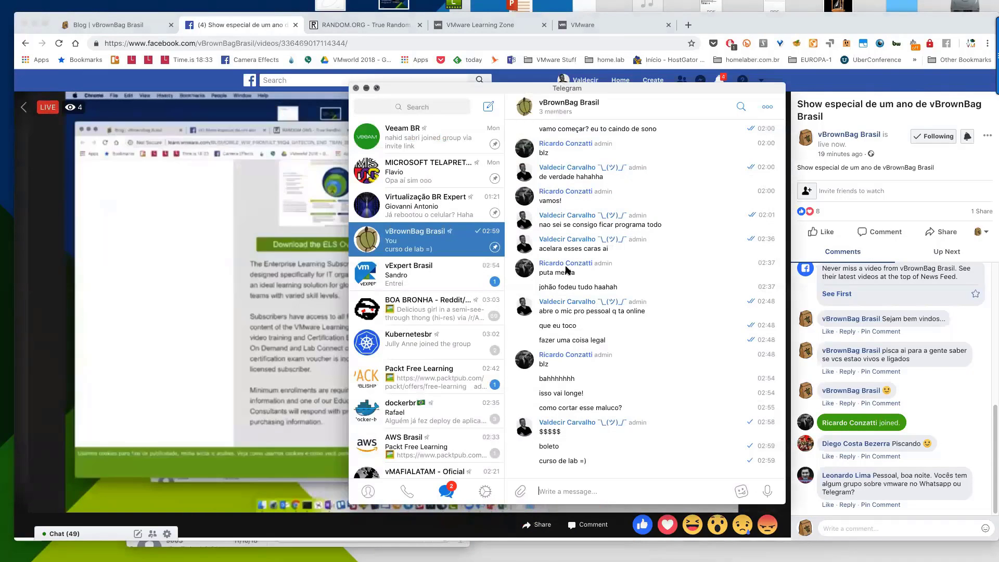
left_click(368, 89)
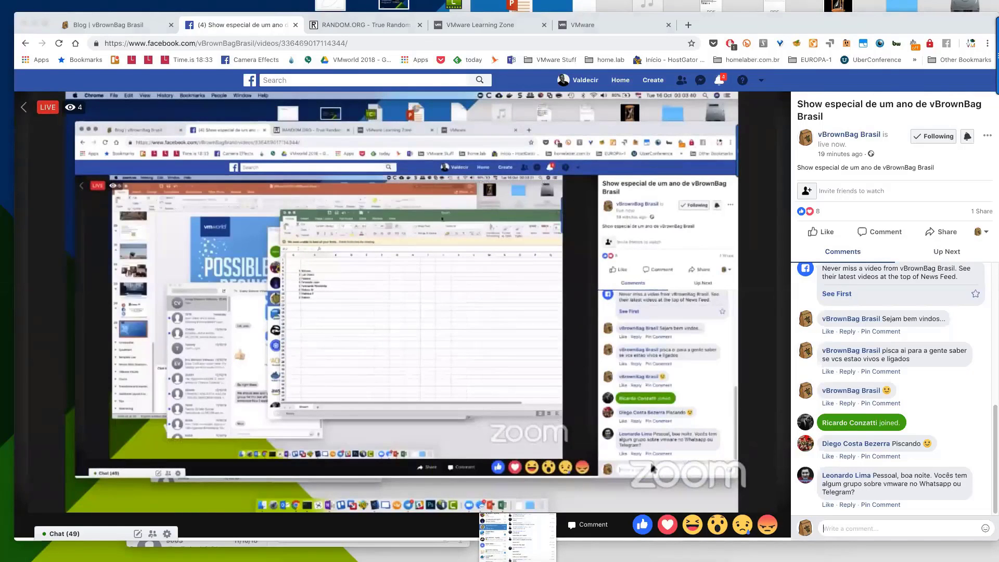
mouse_move(684, 558)
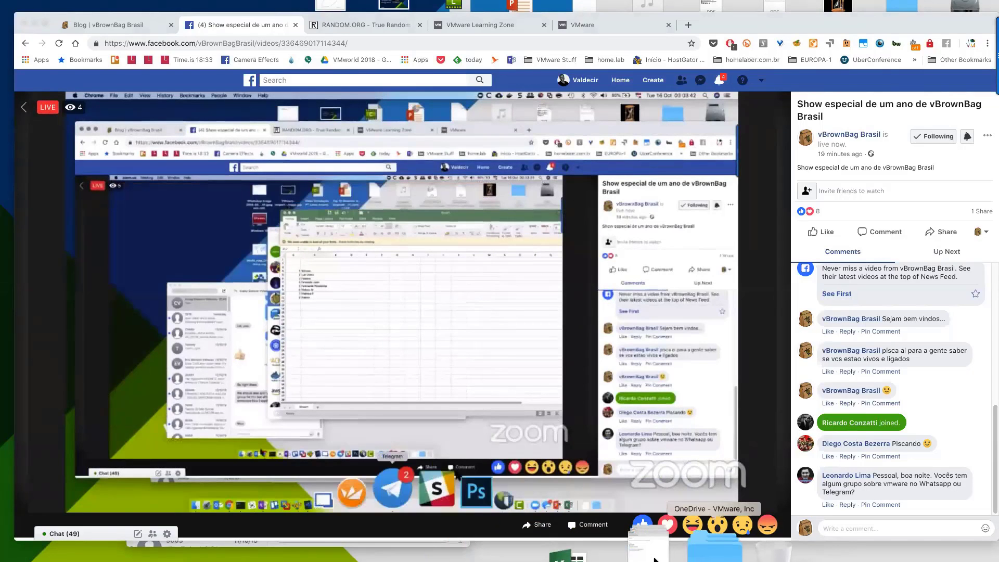
left_click(646, 556)
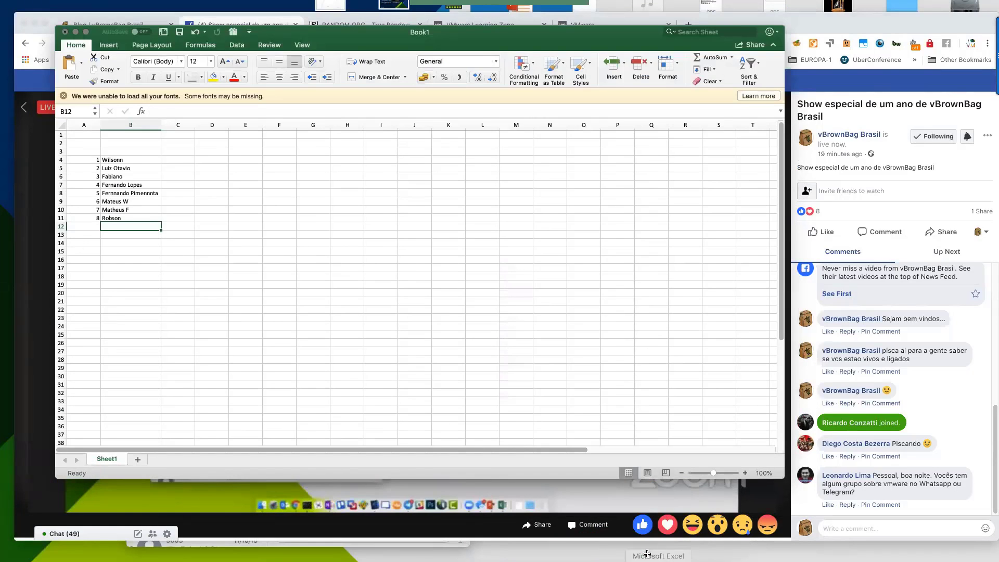
Find the first empty row below the list and number it 9 in cell A12.
left_click(133, 157)
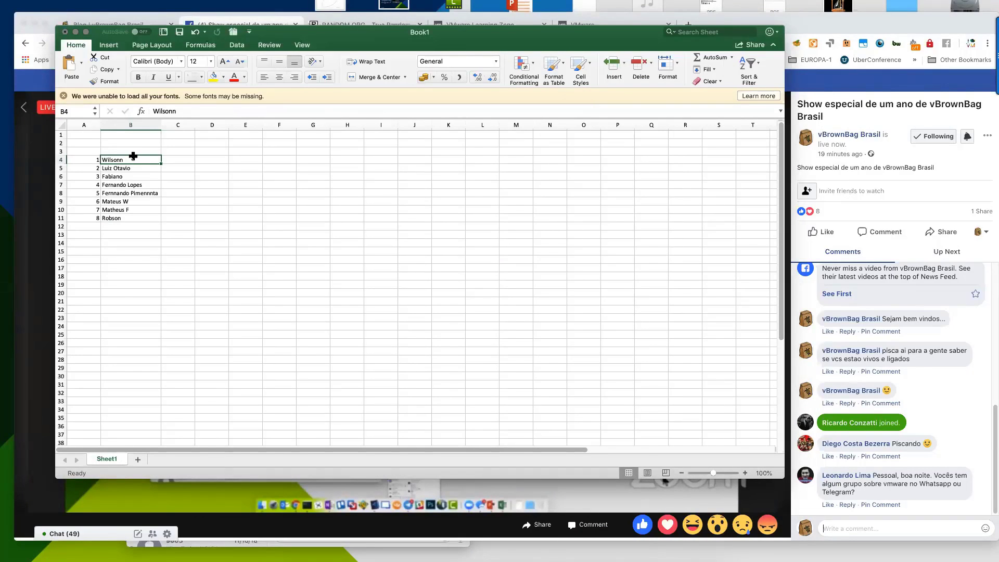
key("Down")
key("Down")
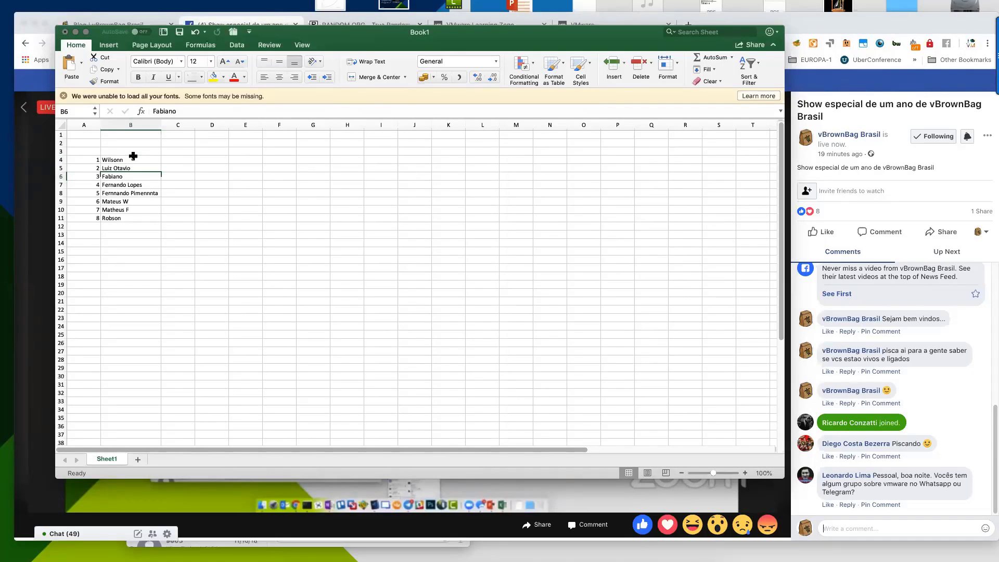
key("Down")
key("Down")
key("Down")
key("Down")
key("Down")
key("Down")
key("Down")
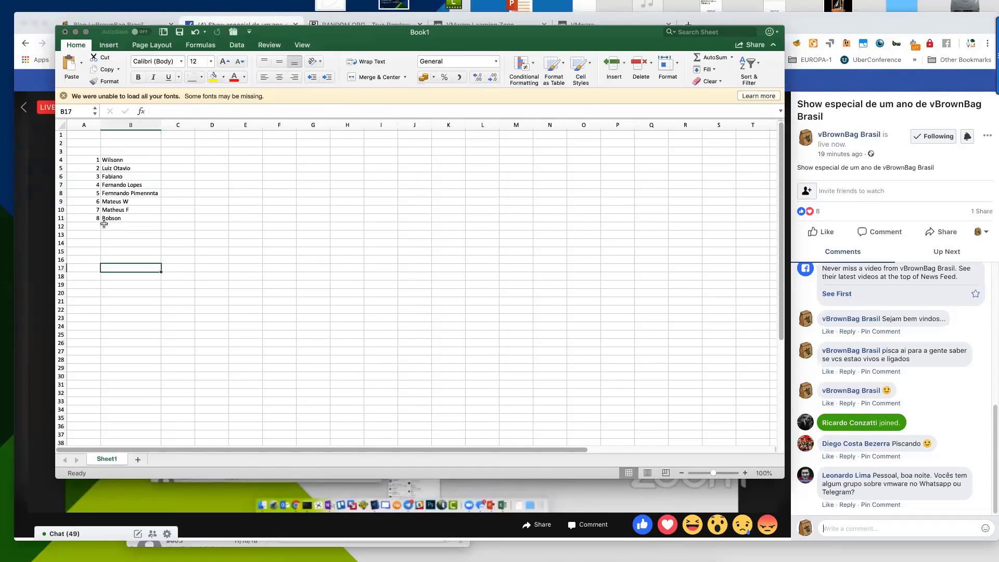
key("Up")
left_click(92, 229)
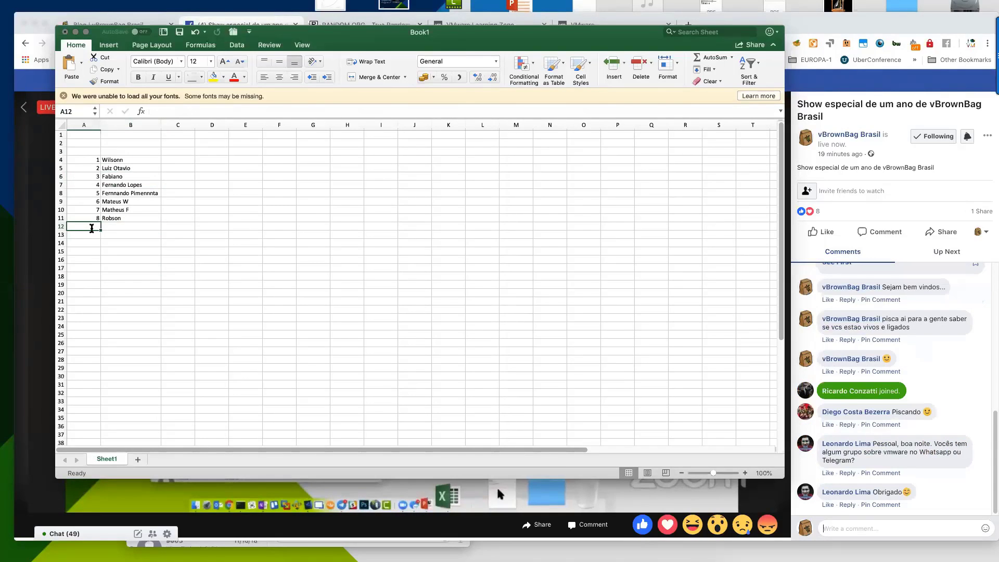
type("9")
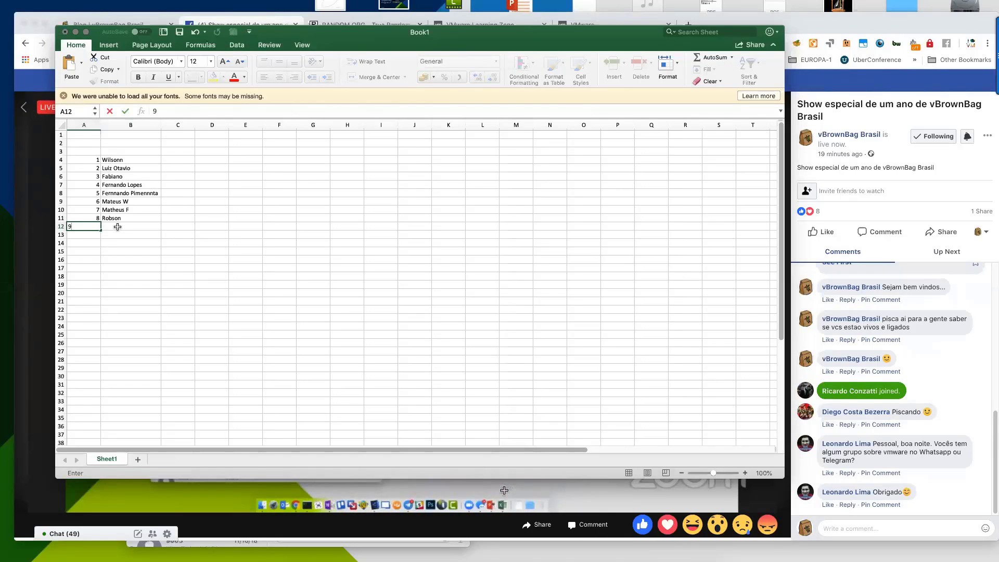
left_click(118, 227)
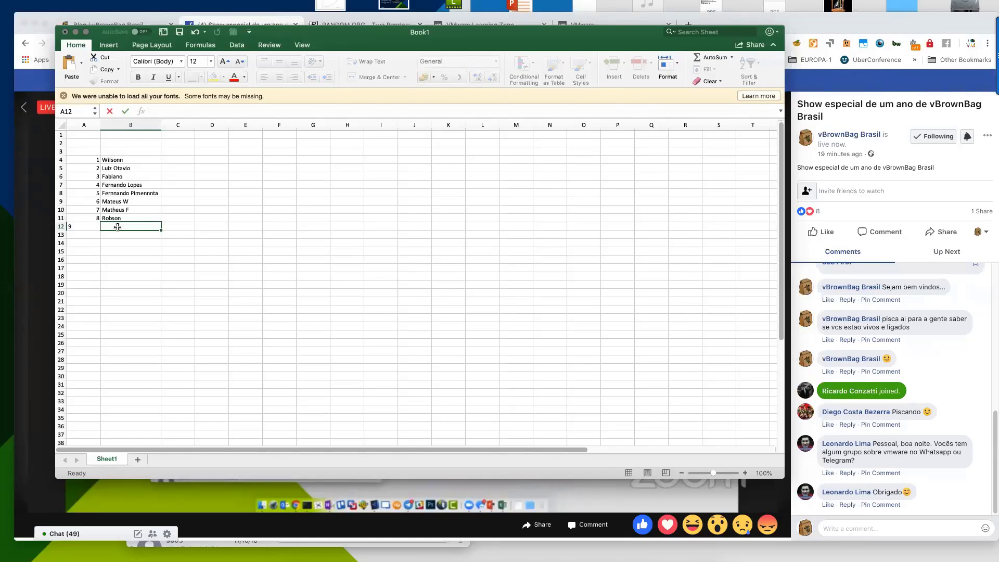
Enter the new participant's full name in cell B12.
type("eo")
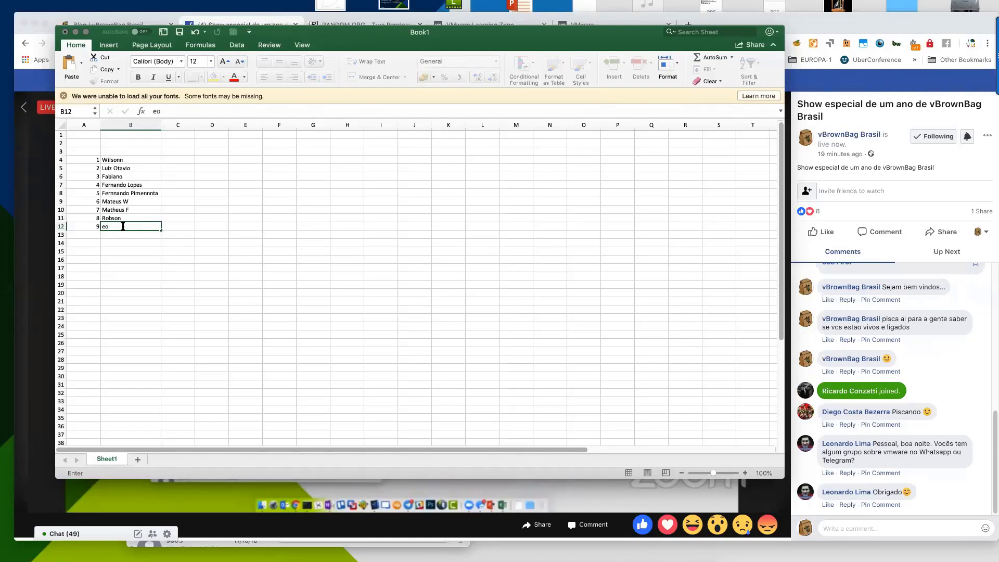
key("BackSpace")
key("BackSpace")
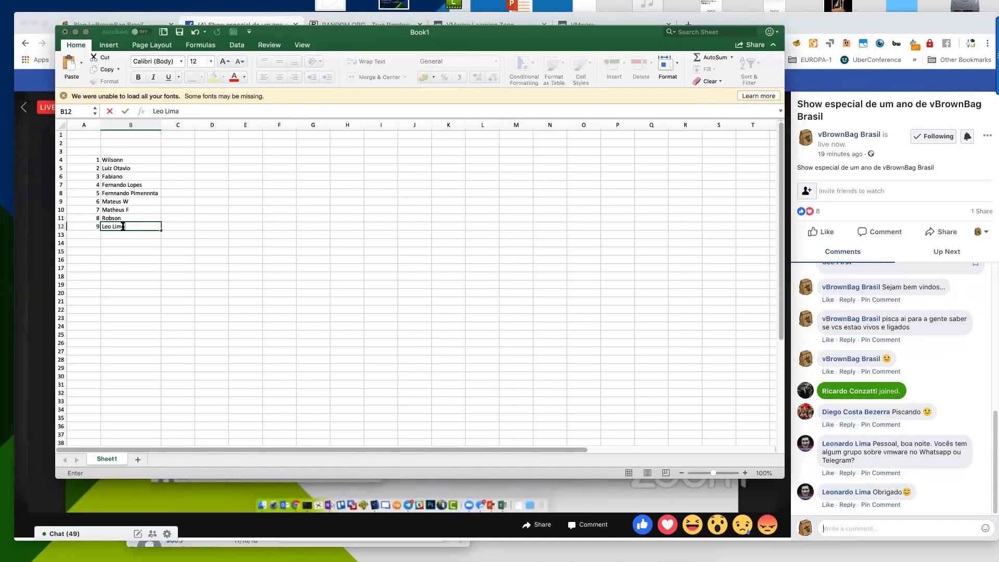
key("Return")
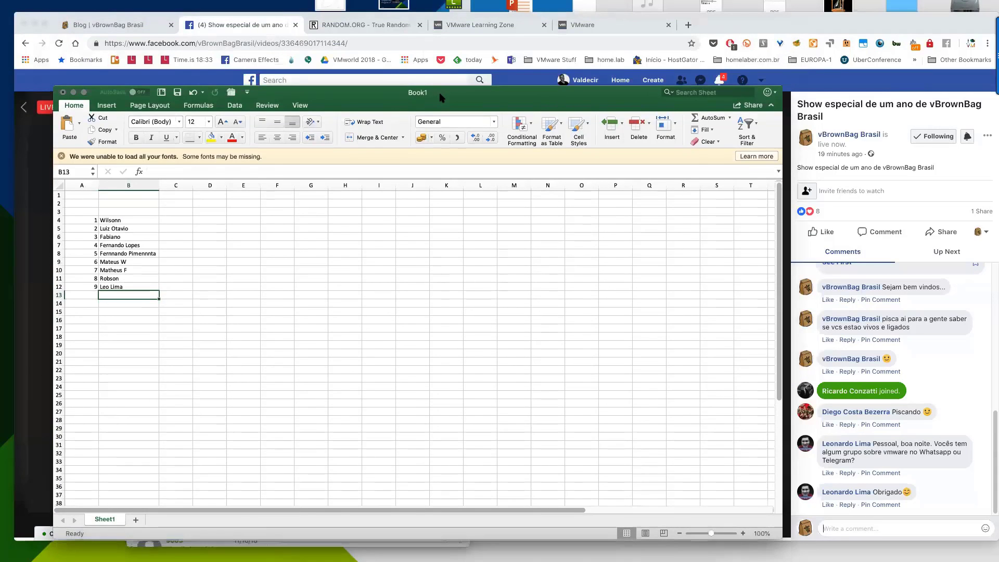
left_click_drag(439, 98, 442, 98)
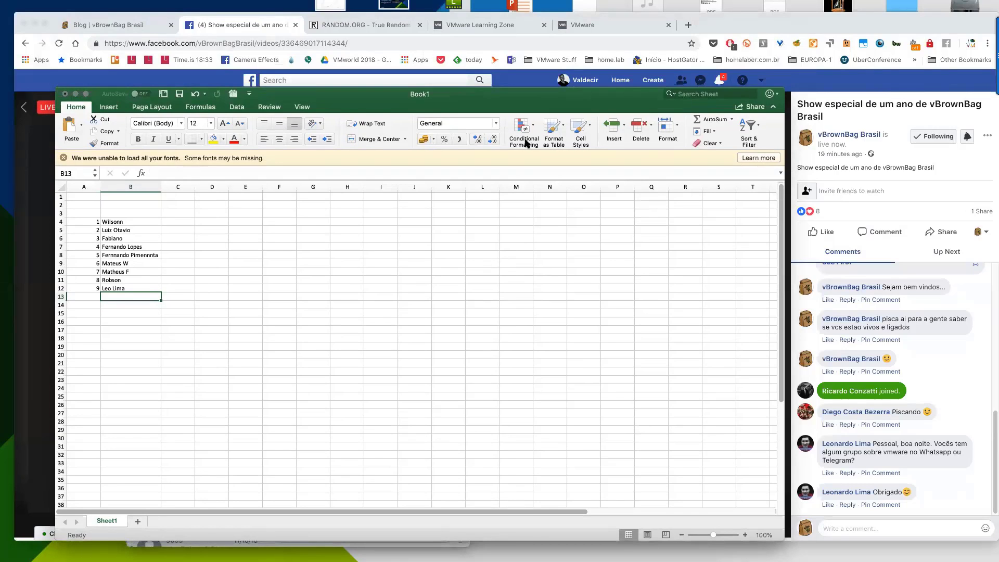
Change the RANDOM.ORG generator's maximum from 8 to 9, then return to Excel.
left_click(593, 26)
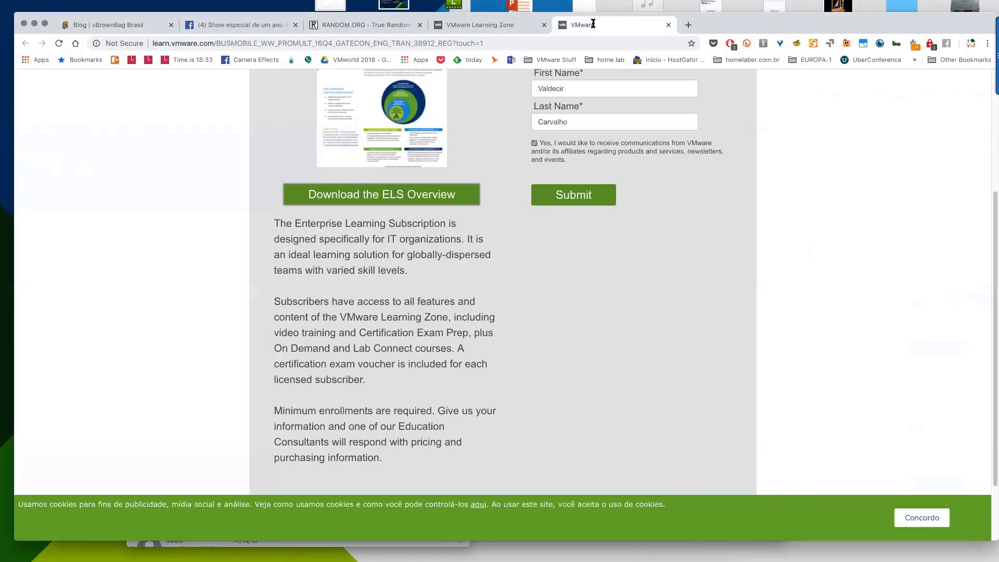
left_click(366, 21)
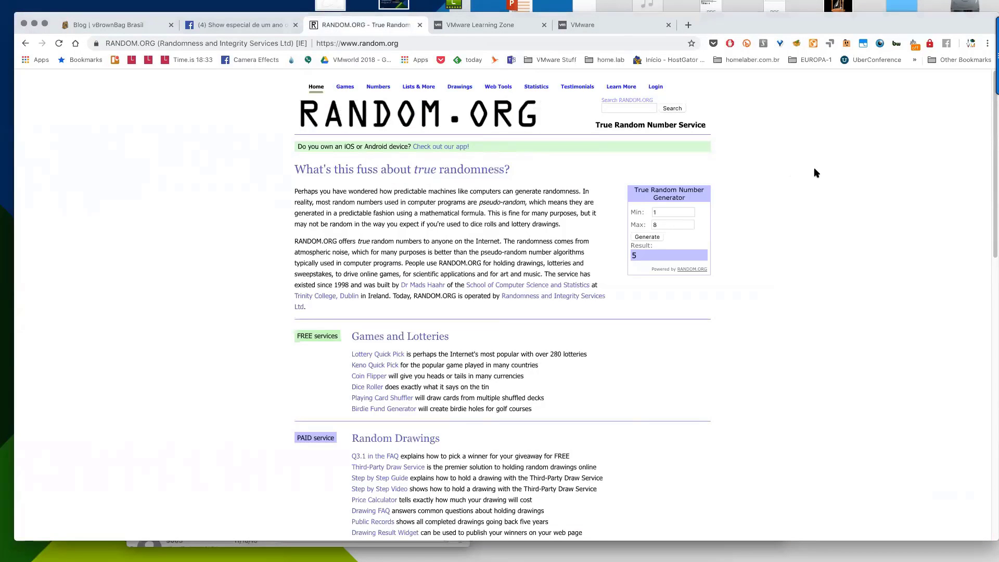
left_click(664, 224)
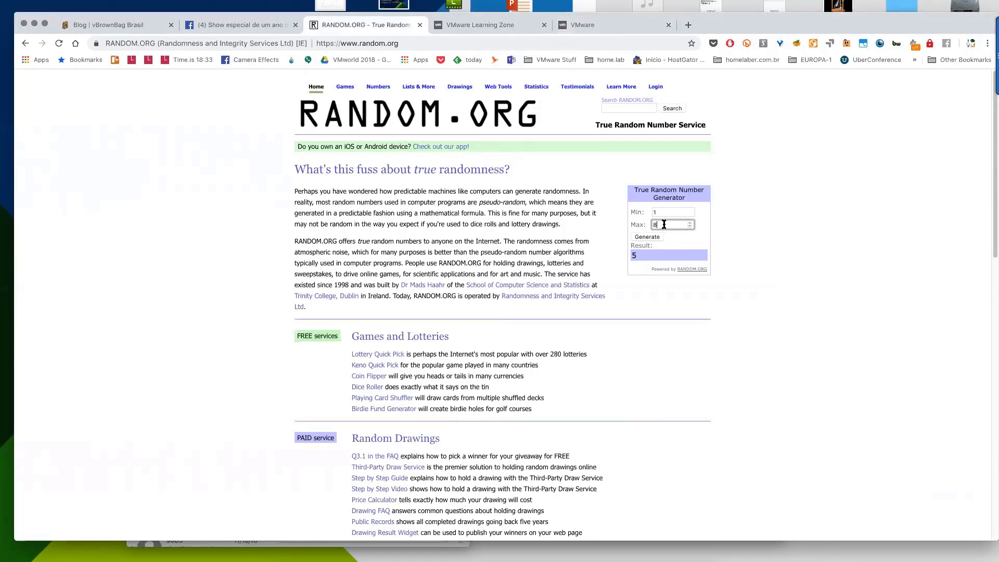
key("BackSpace")
mouse_move(663, 546)
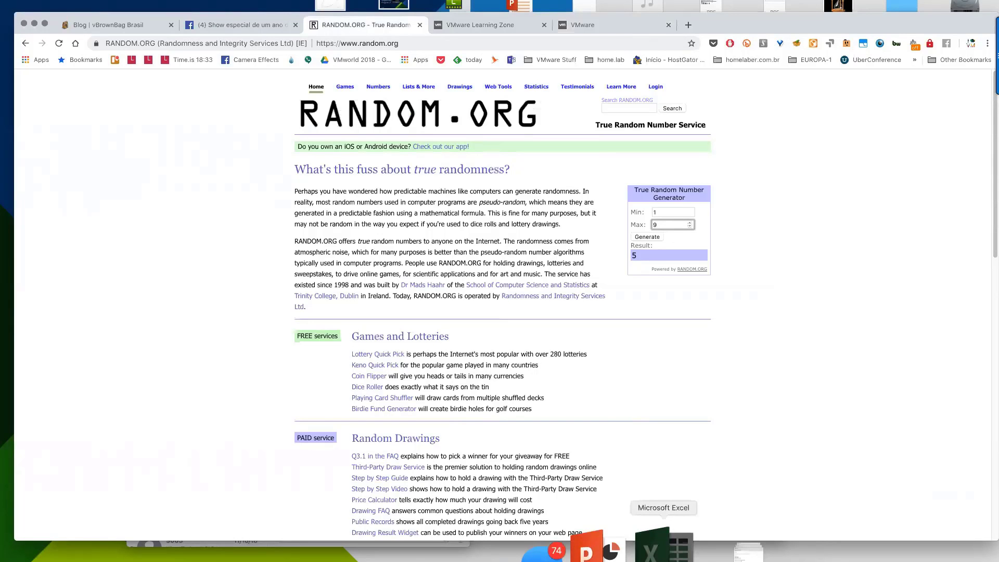
left_click(664, 546)
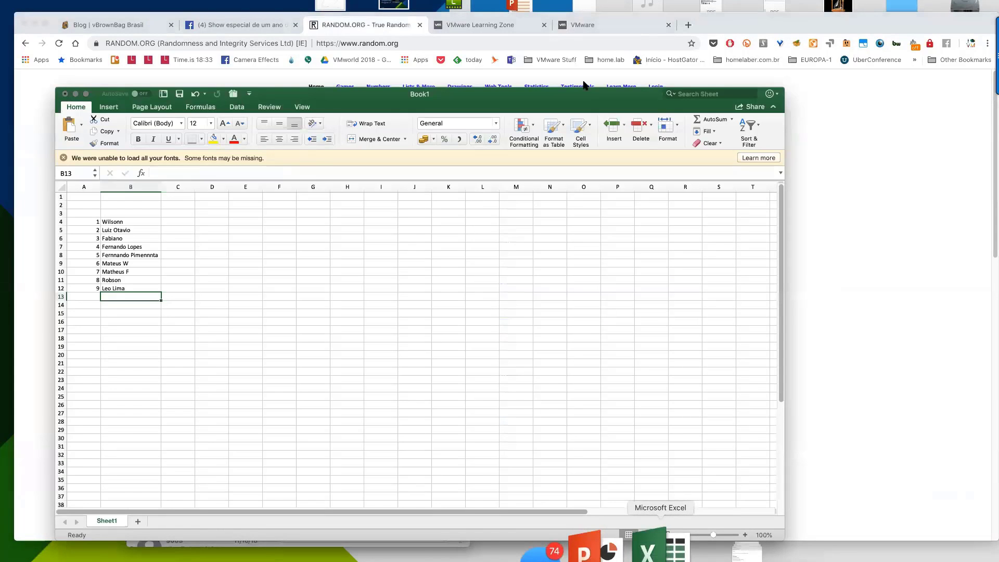
Uncover the RANDOM.ORG generator and draw a number from 1 to 9, getting 7.
left_click_drag(589, 92, 571, 262)
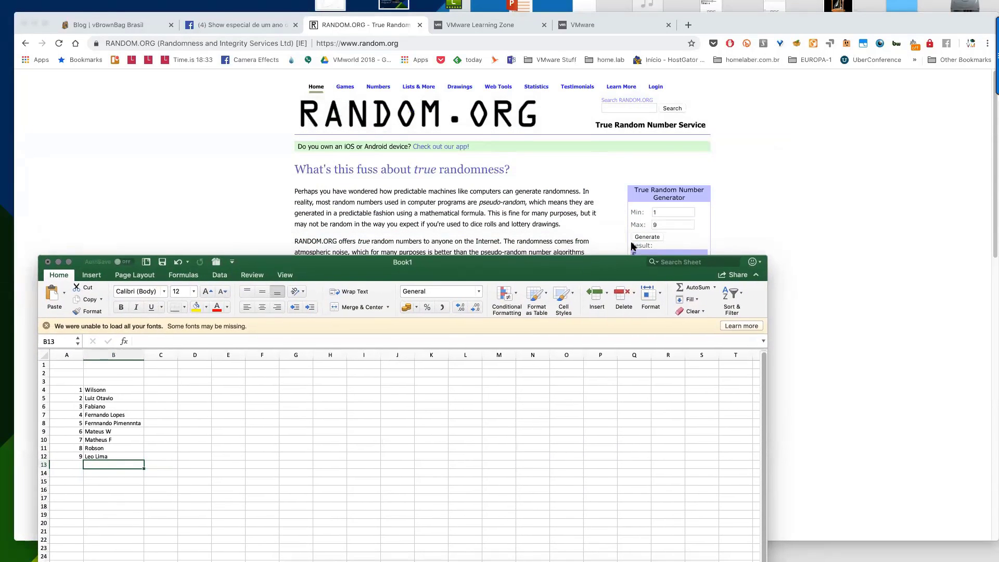
left_click_drag(635, 278, 636, 298)
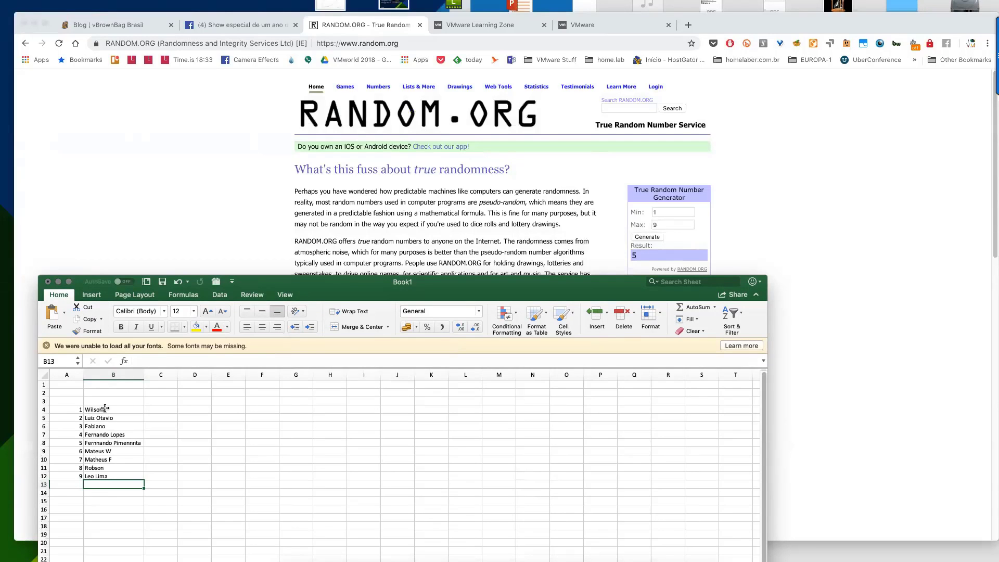
left_click(655, 238)
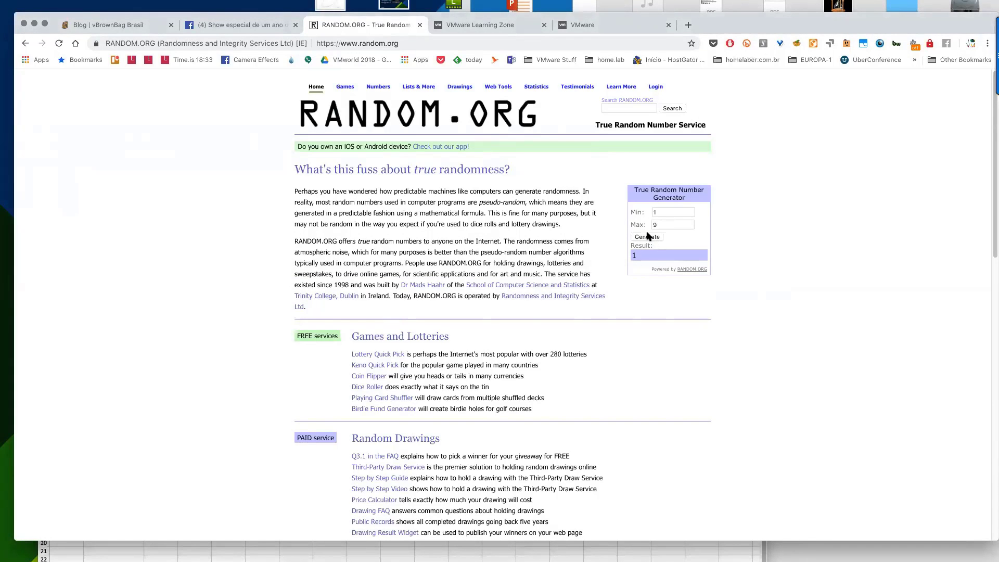
left_click(647, 237)
Type GANHOU into cell C10 beside participant 7.
left_click(212, 554)
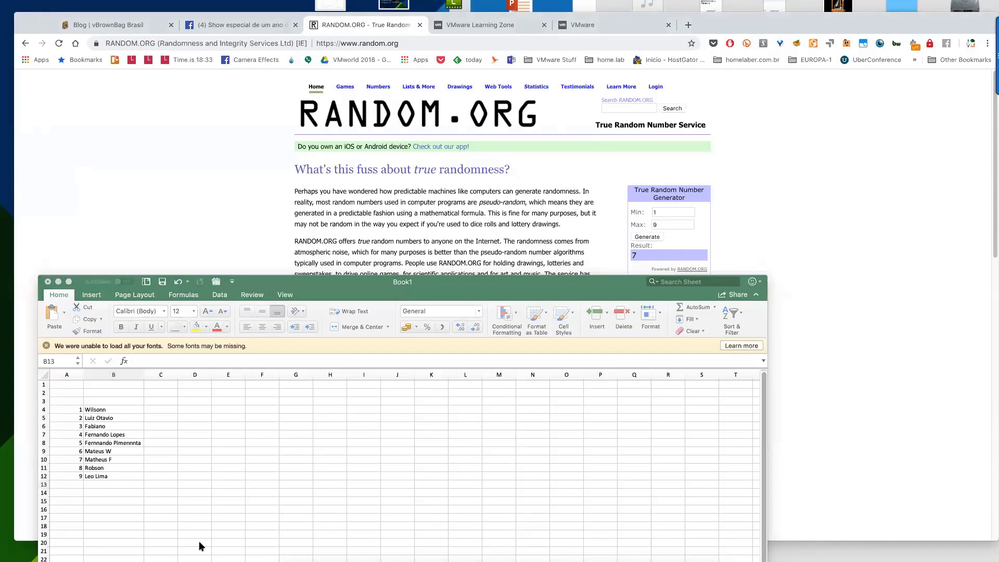
left_click(114, 460)
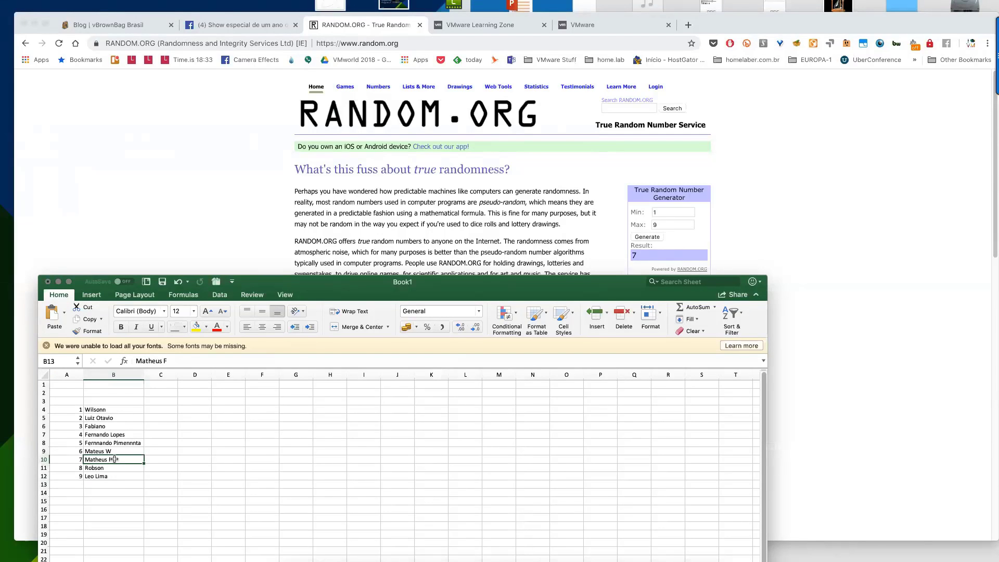
left_click(159, 458)
type("G")
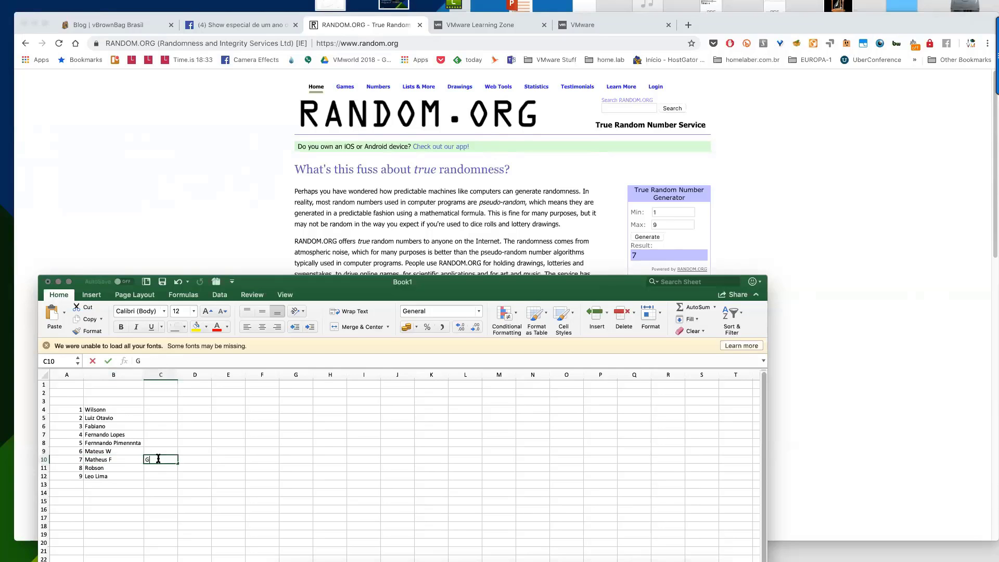
type("ANHOU")
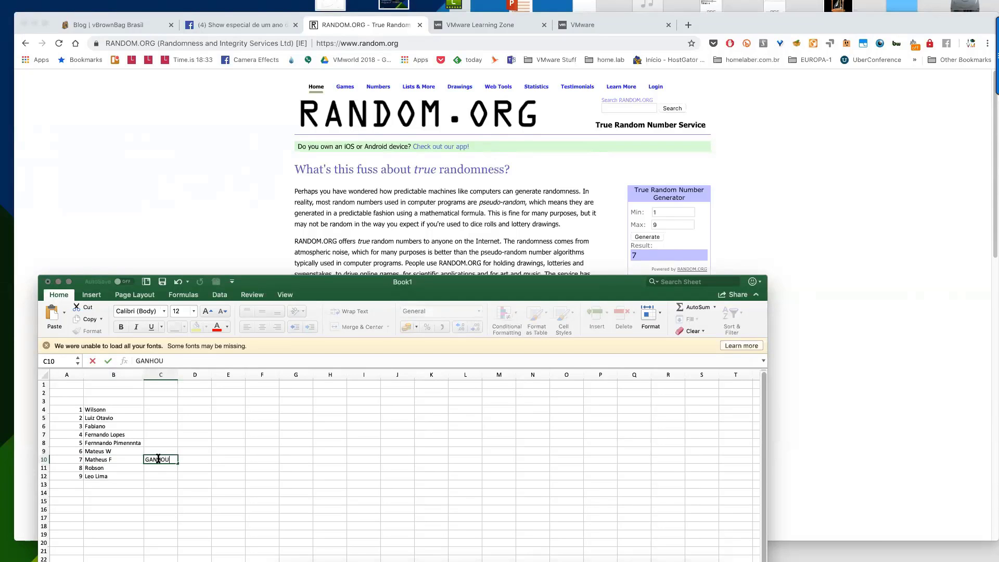
key("Return")
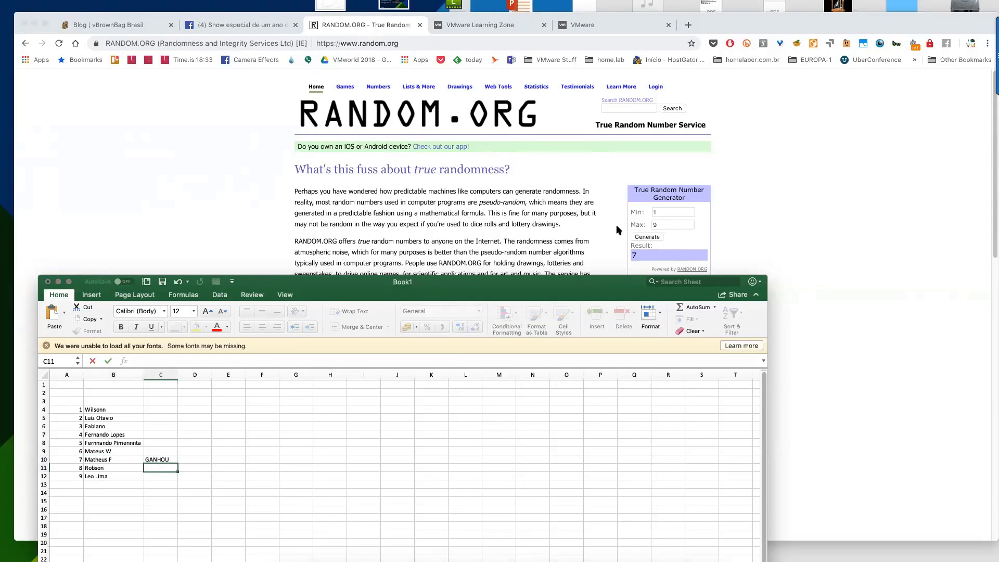
Draw 9 on RANDOM.ORG, mark C12 GANHOU, then return to the Facebook live page.
left_click(647, 238)
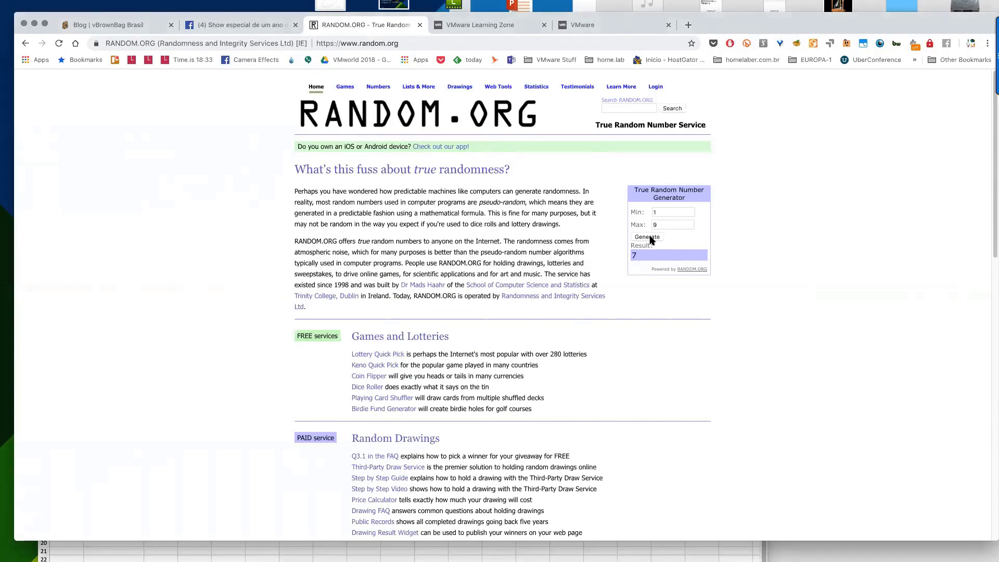
left_click(648, 237)
left_click(151, 547)
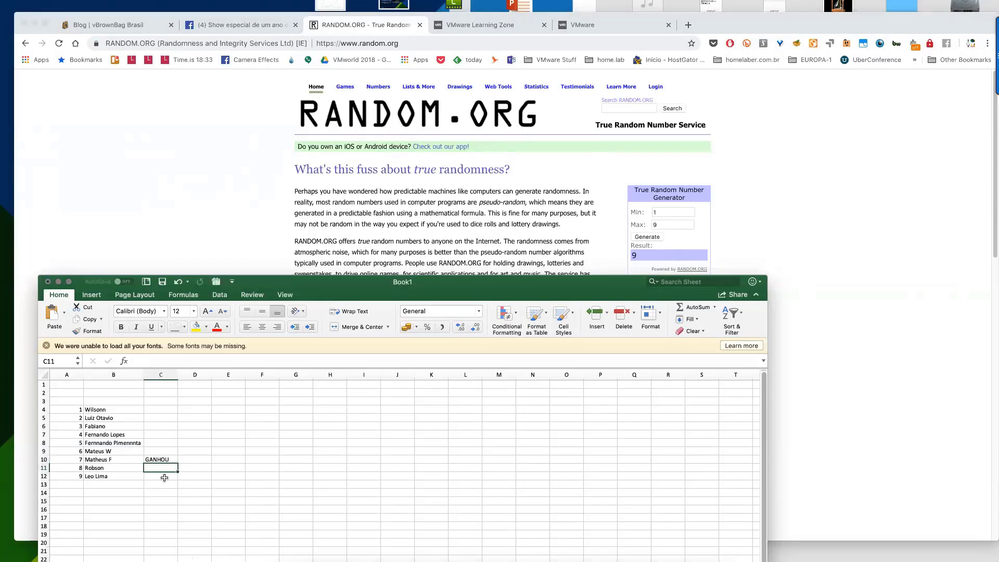
left_click(164, 478)
type("GAS")
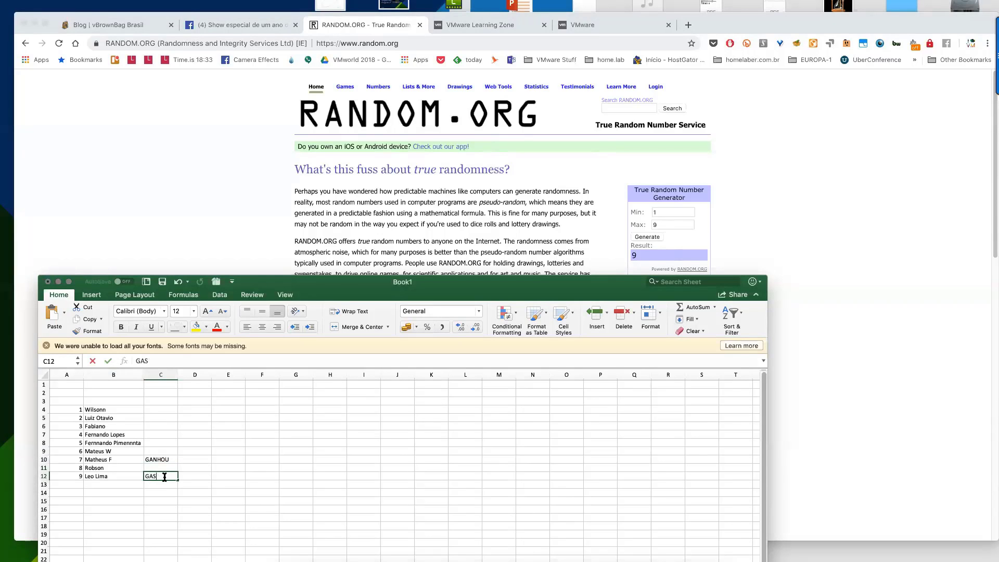
key("BackSpace")
type("NHOU")
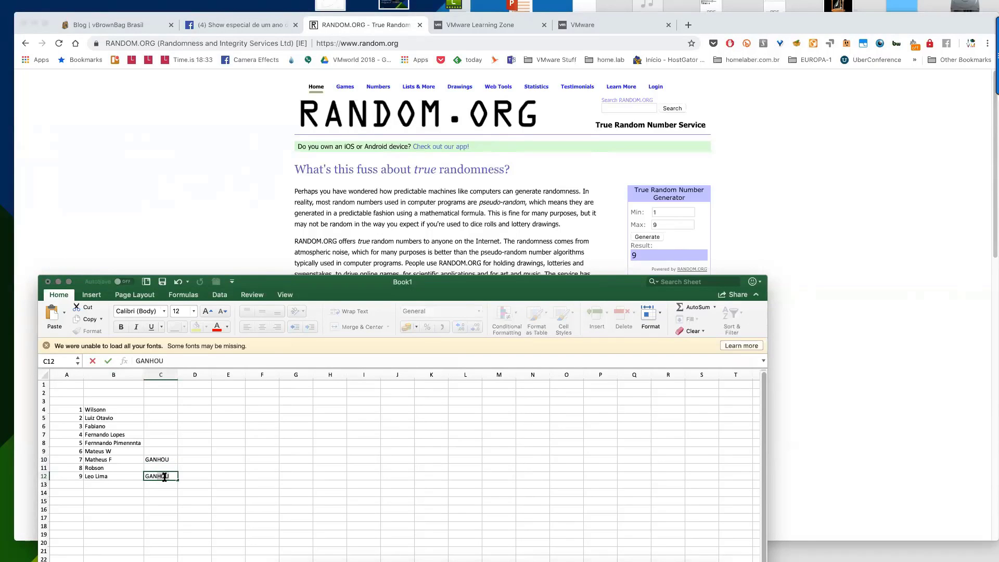
key("Return")
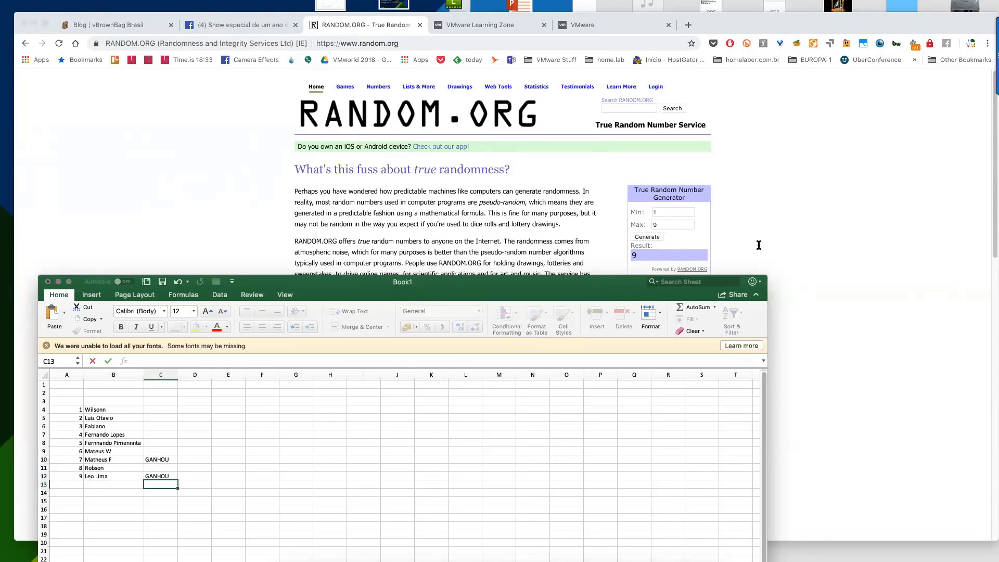
left_click(645, 240)
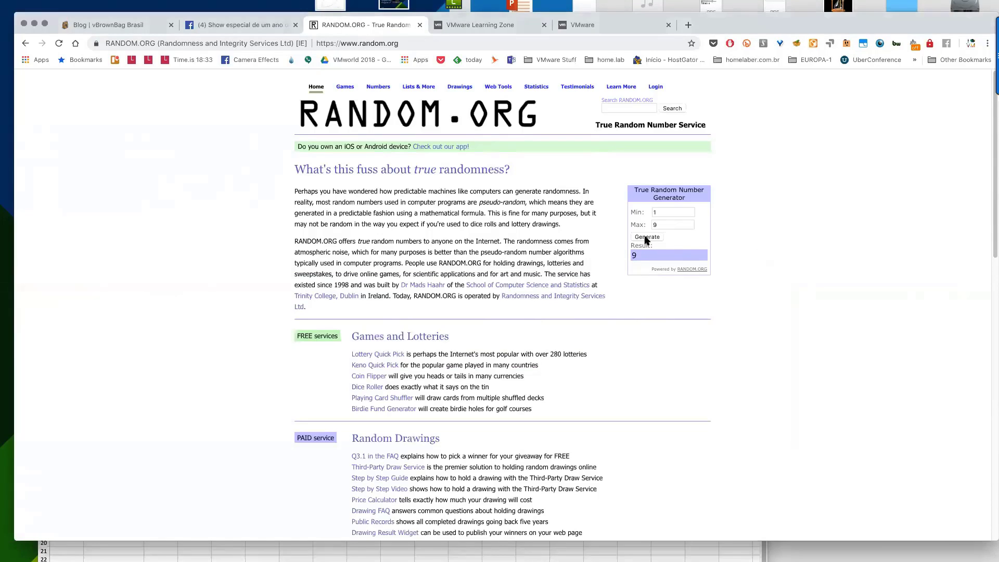
left_click(274, 27)
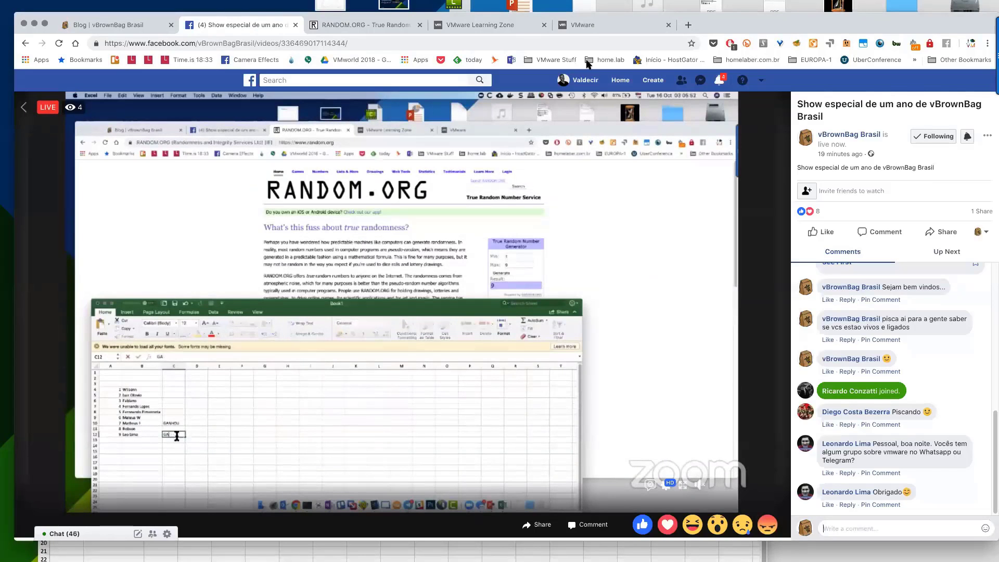
Generate a fresh number from 1 to 9 on RANDOM.ORG, getting 3, and switch back to Excel.
left_click(356, 23)
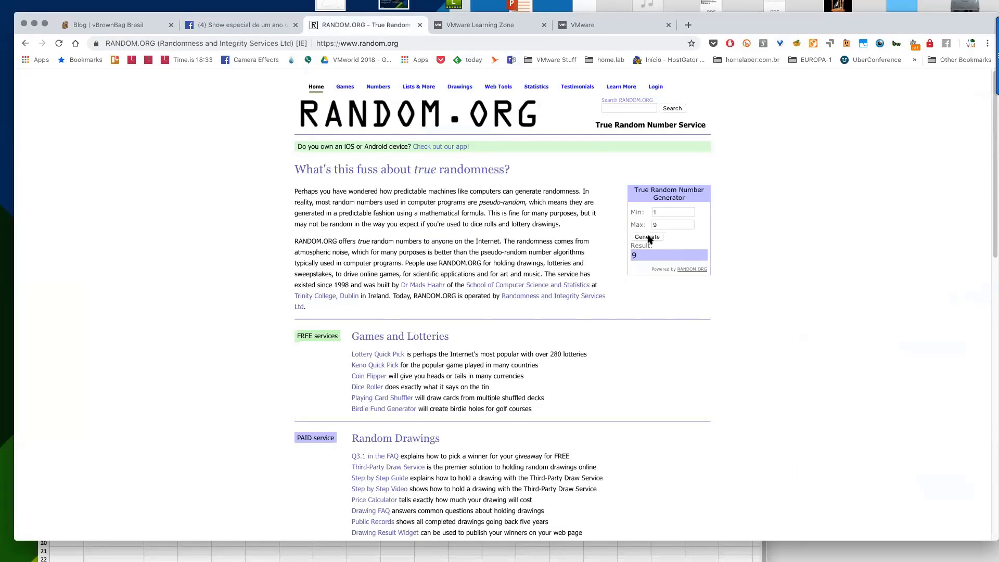
left_click(648, 238)
left_click(648, 238)
key("super+Tab")
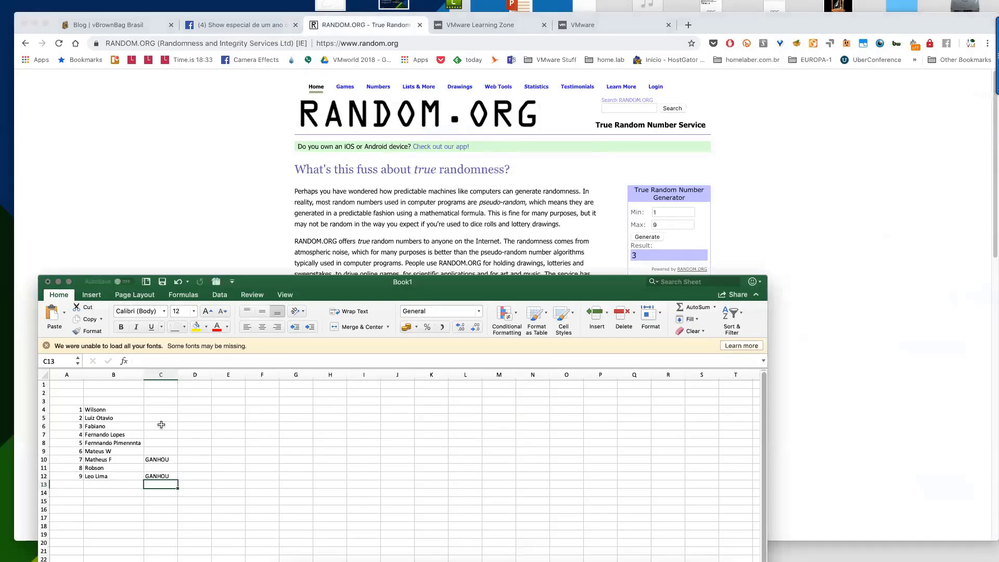
Type GANHOU into cell C6 beside participant 3.
left_click(161, 425)
type("GANHOU")
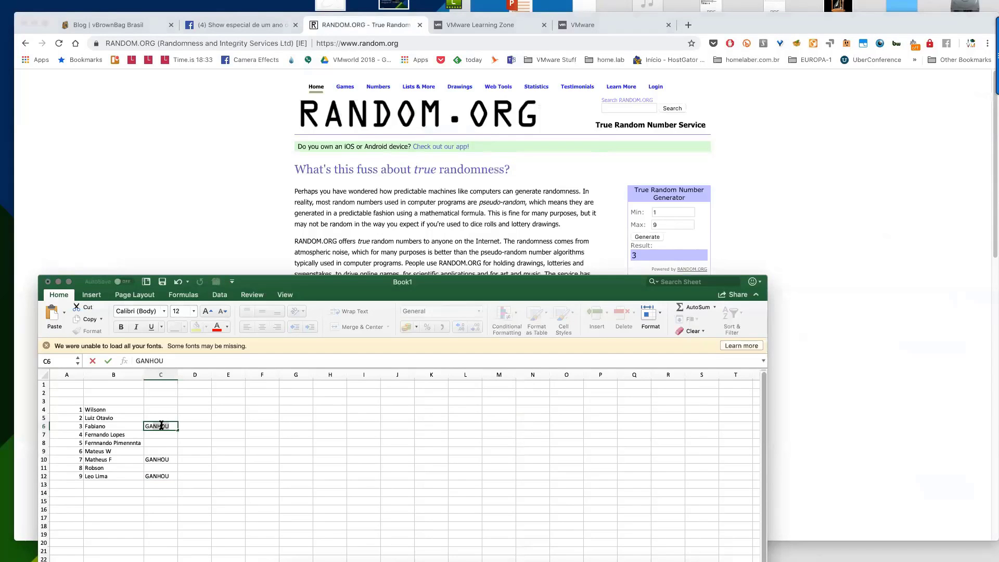
key("Return")
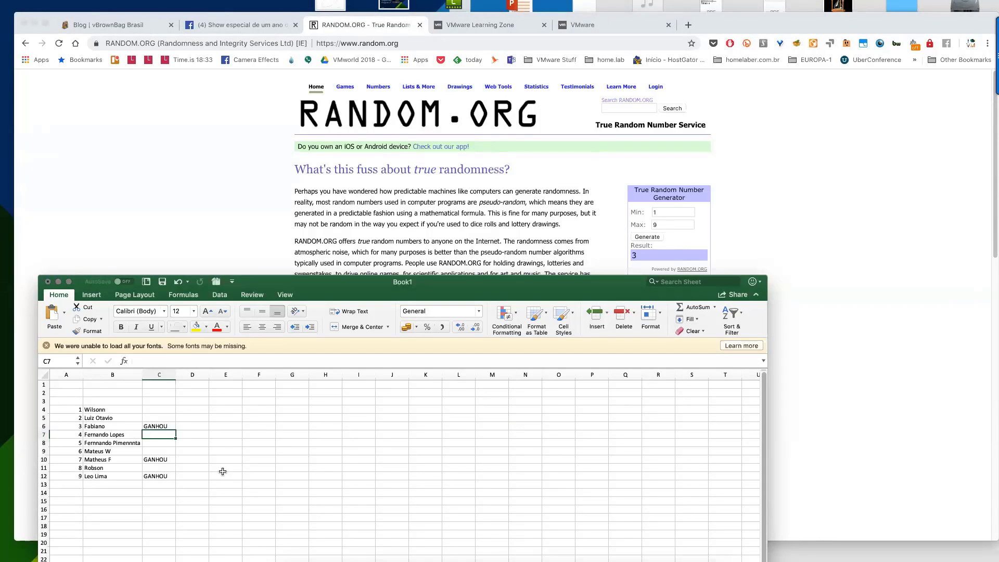
Check the Facebook live video page, then bring the Excel workbook back in front.
left_click(263, 27)
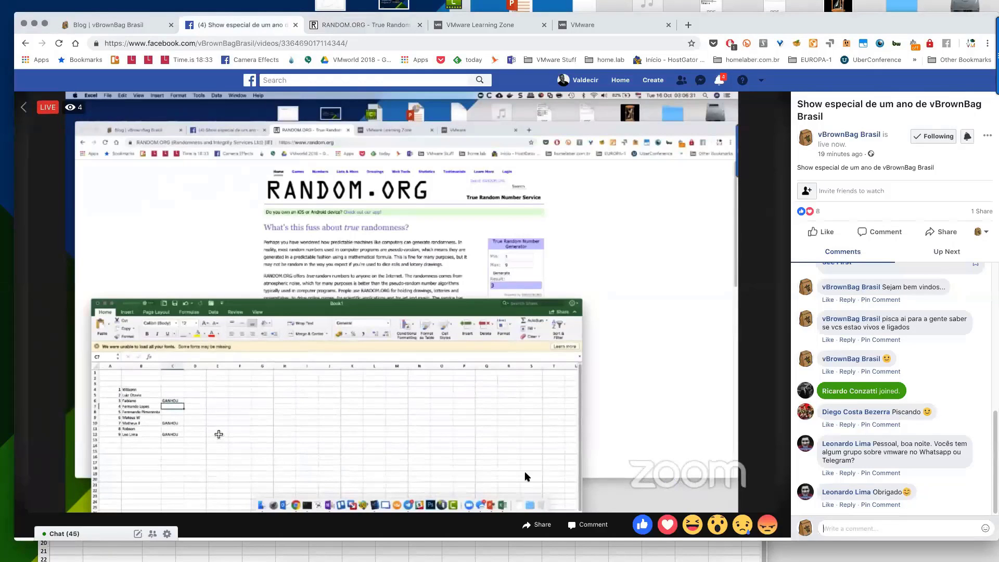
mouse_move(617, 551)
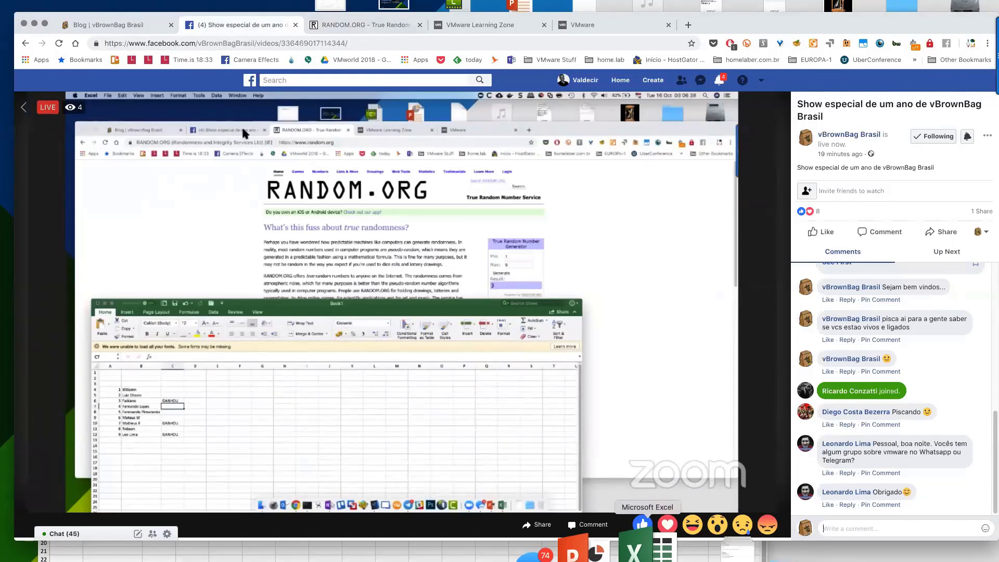
left_click(644, 545)
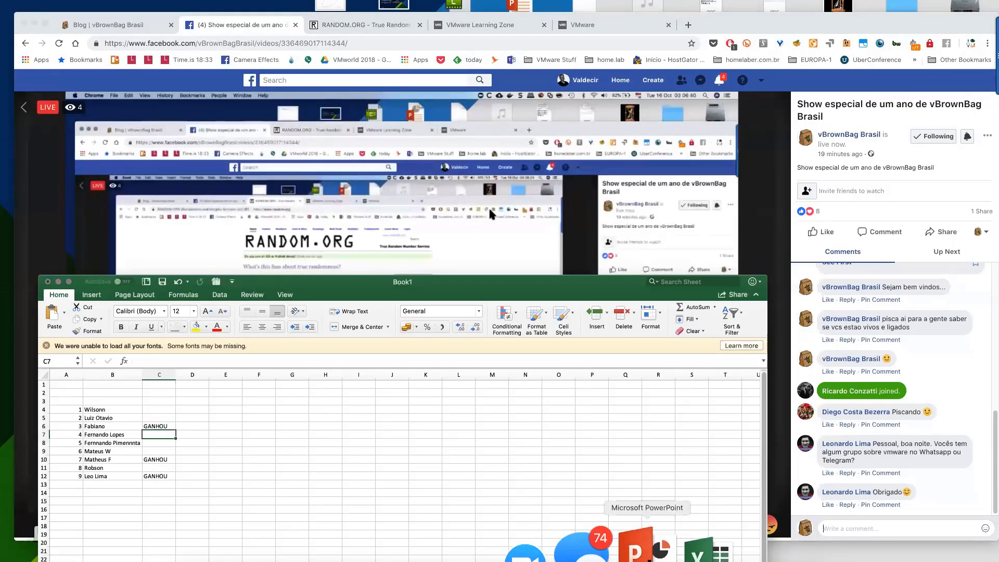
Type the group's e-mail address into G9 so it becomes a link, then return to G9.
left_click(291, 451)
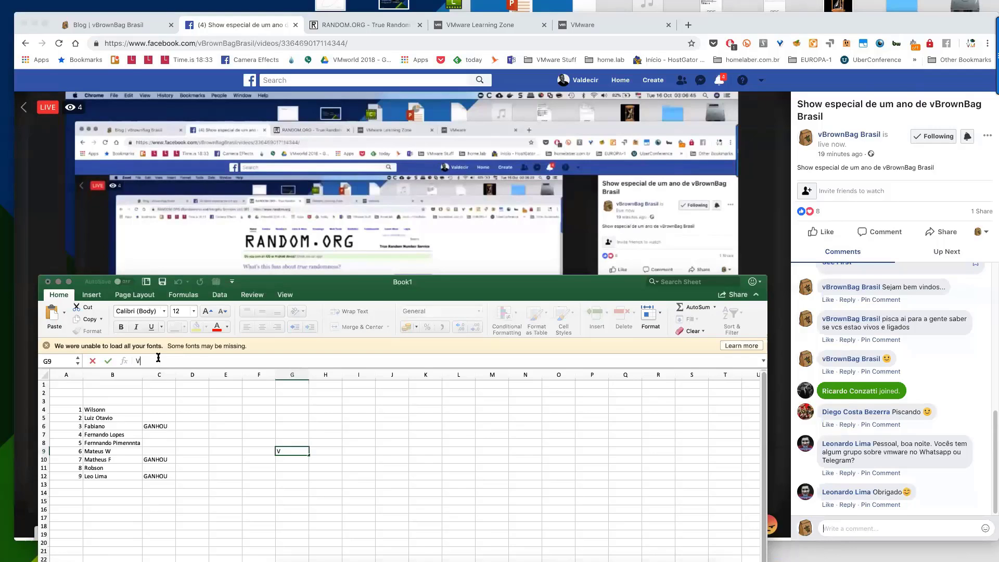
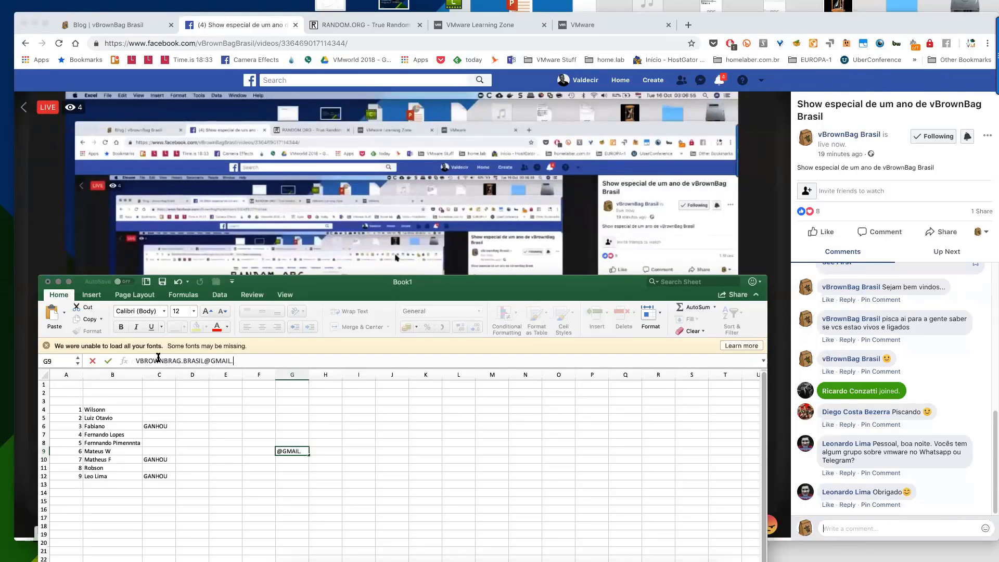
key("Return")
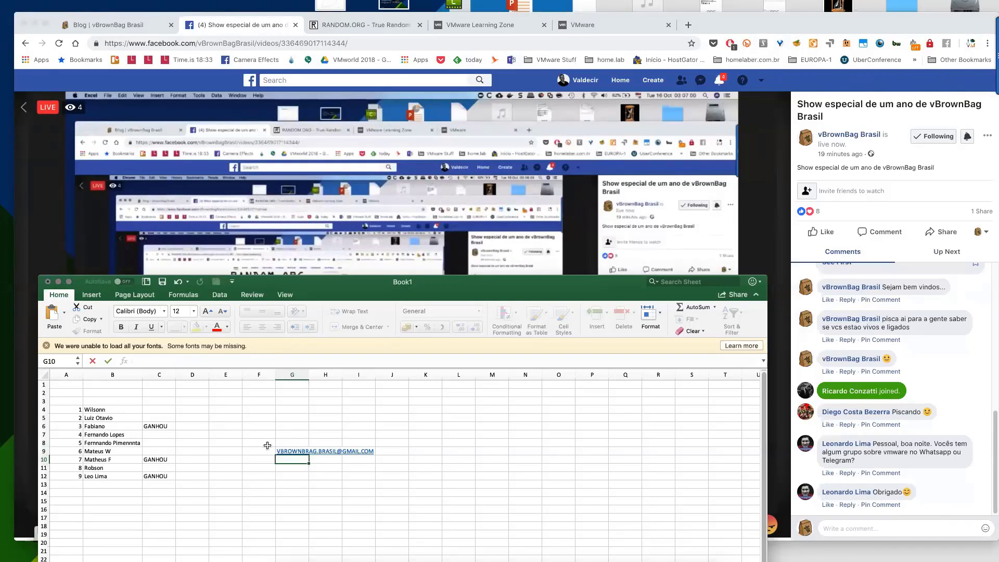
key("Up")
key("Left")
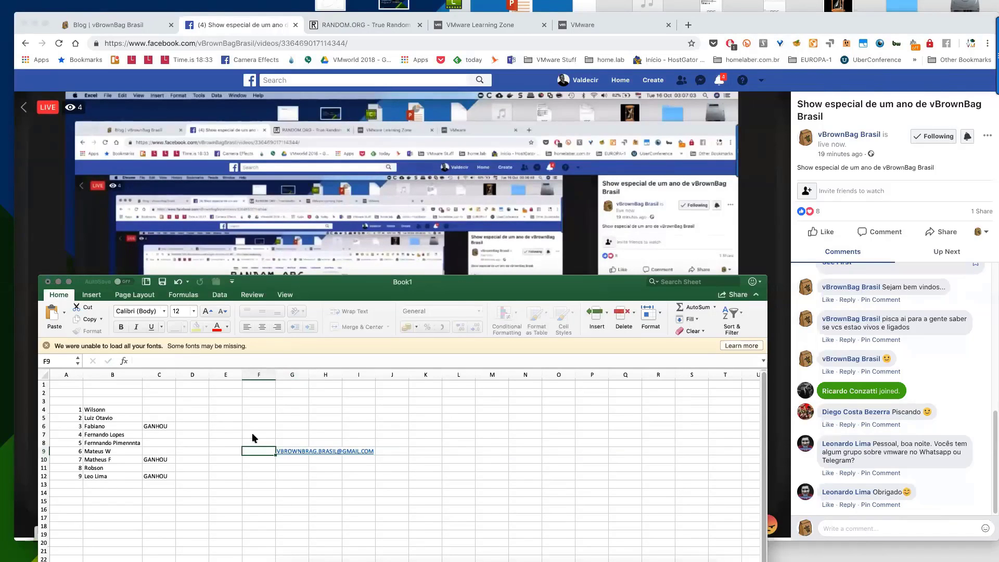
Enlarge the e-mail text in G9 several steps with Increase Font Size.
key("Right")
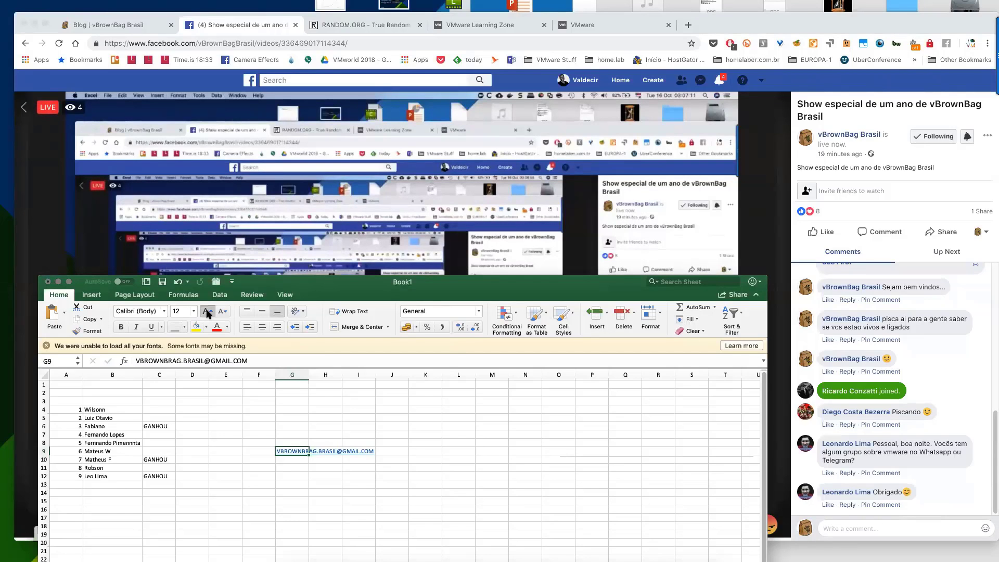
left_click(207, 312)
left_click(207, 312)
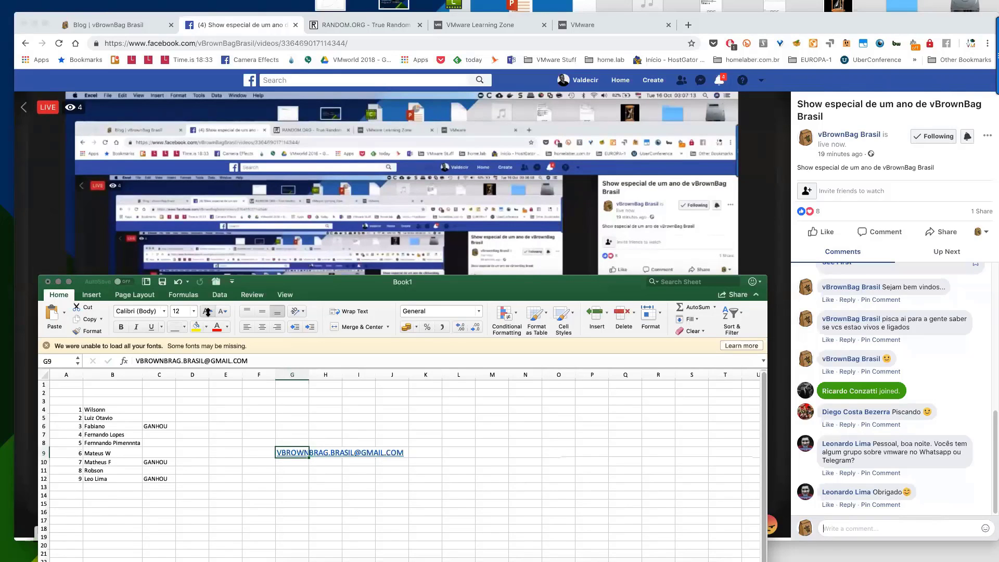
left_click(208, 311)
left_click_drag(402, 278, 442, 166)
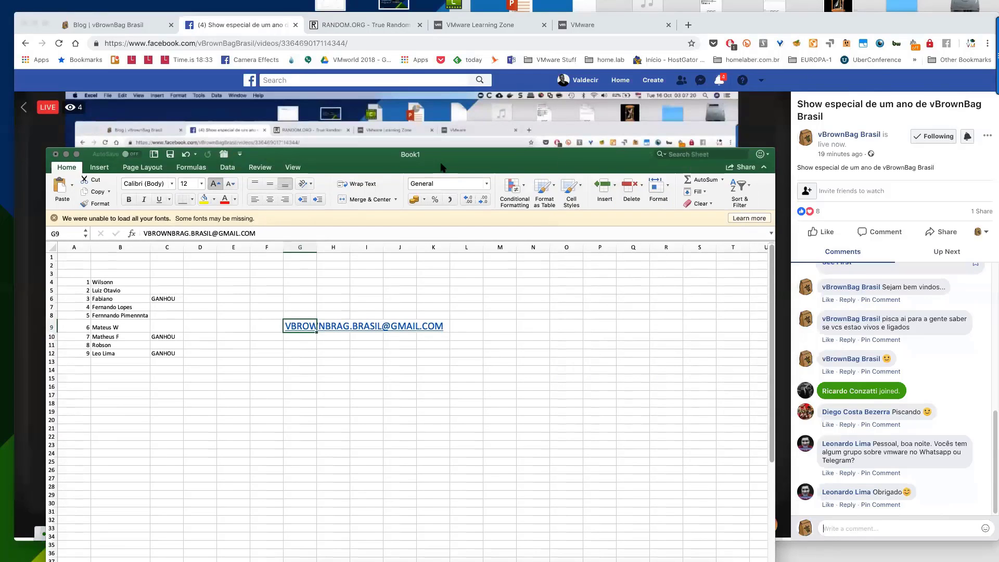
key("super+shift+period")
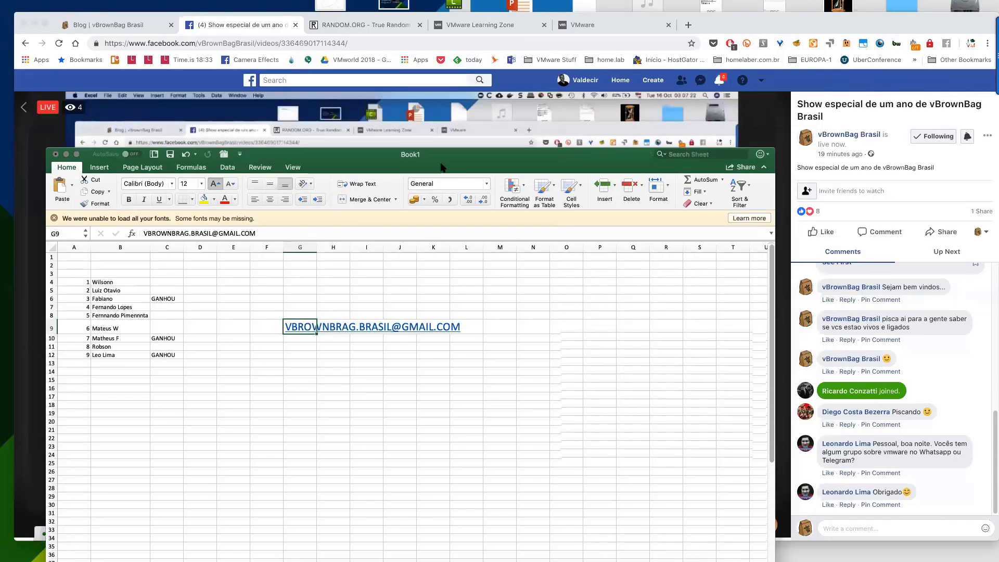
key("super+shift+period")
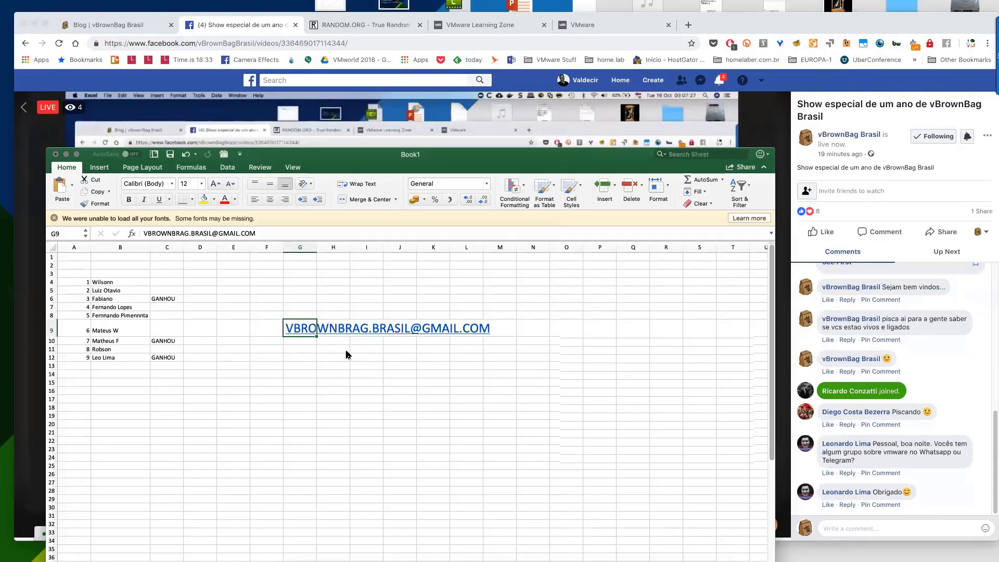
key("super+shift+period")
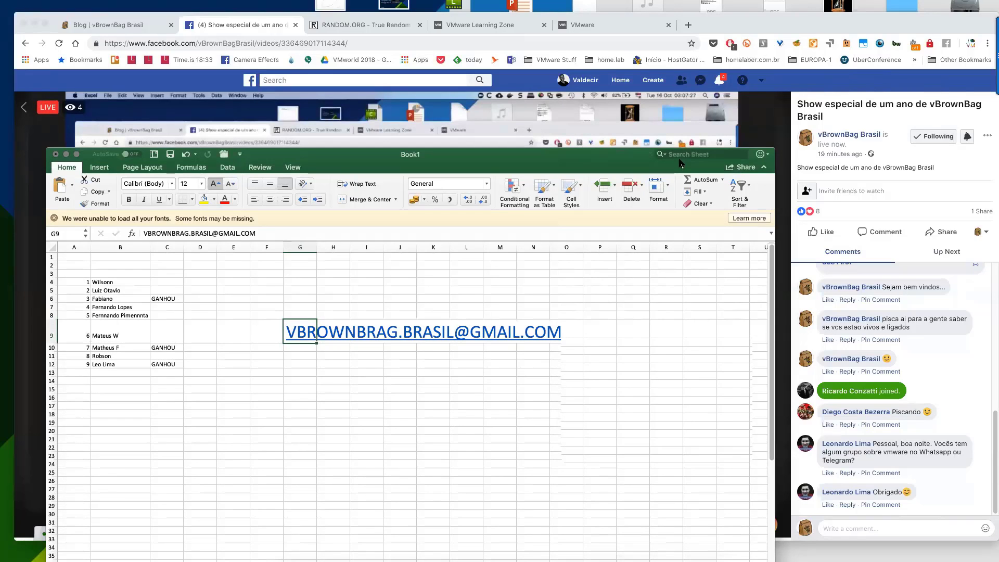
key("super+shift+period")
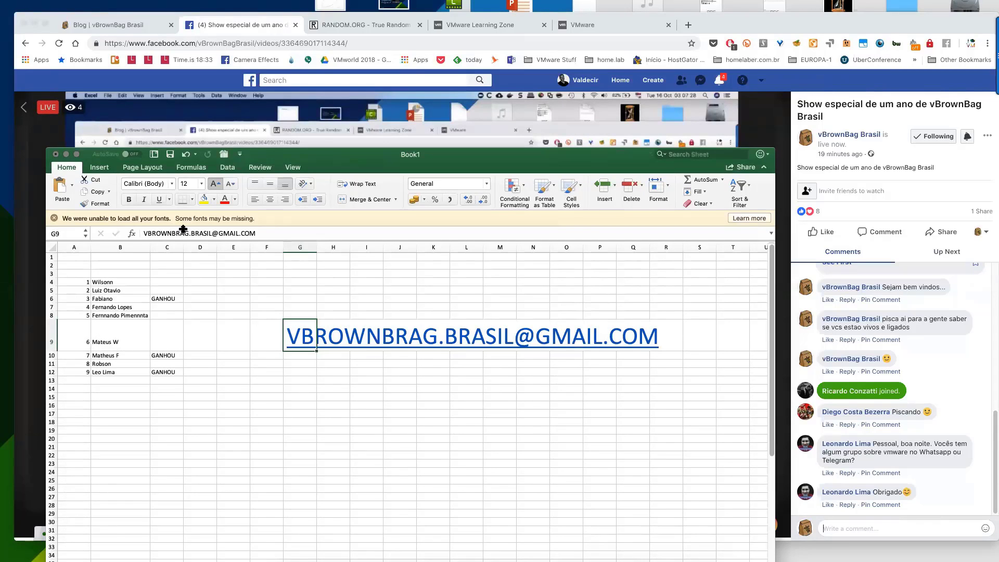
key("super+shift+period")
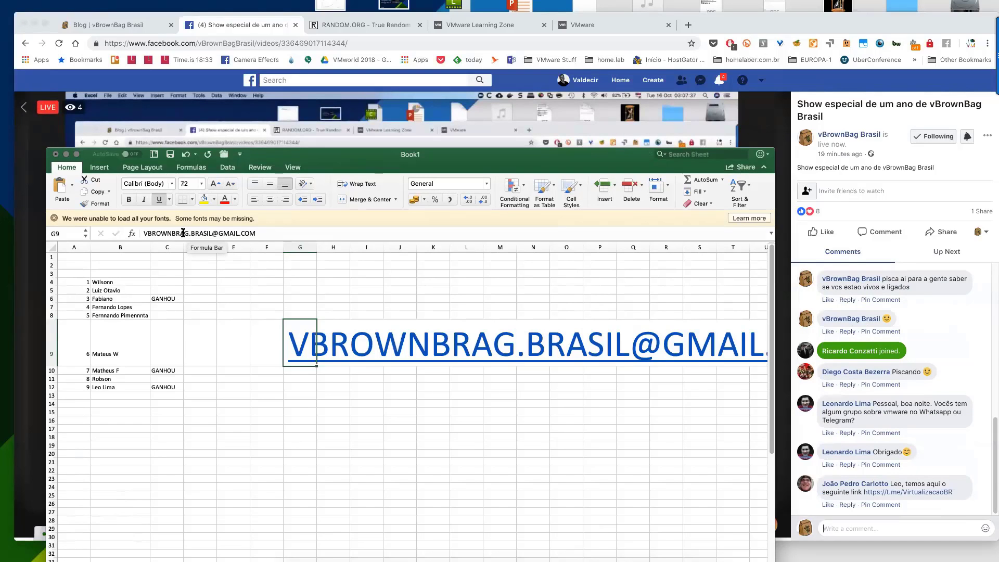
Delete the stray R from the e-mail address and confirm the correction.
left_click(178, 233)
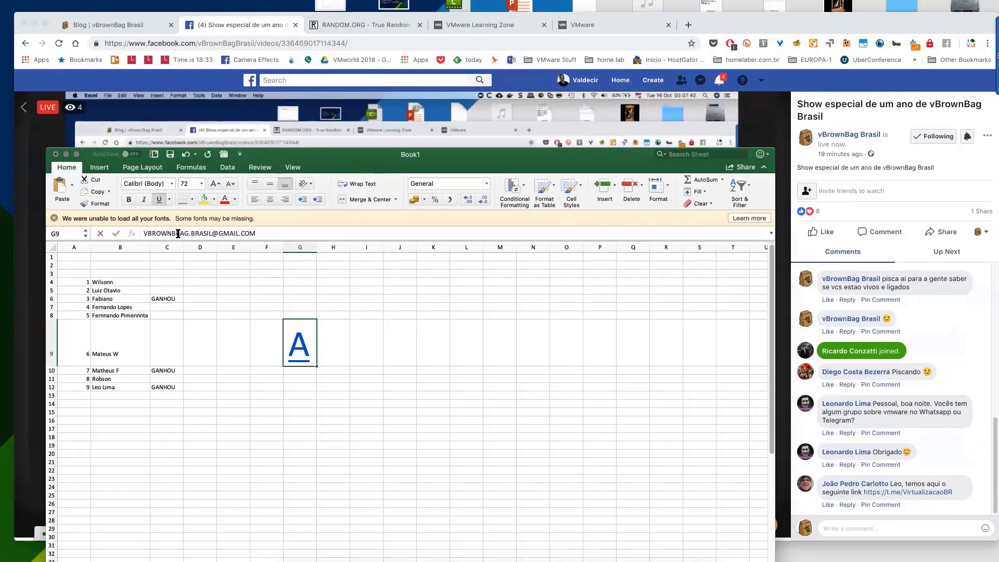
key("Delete")
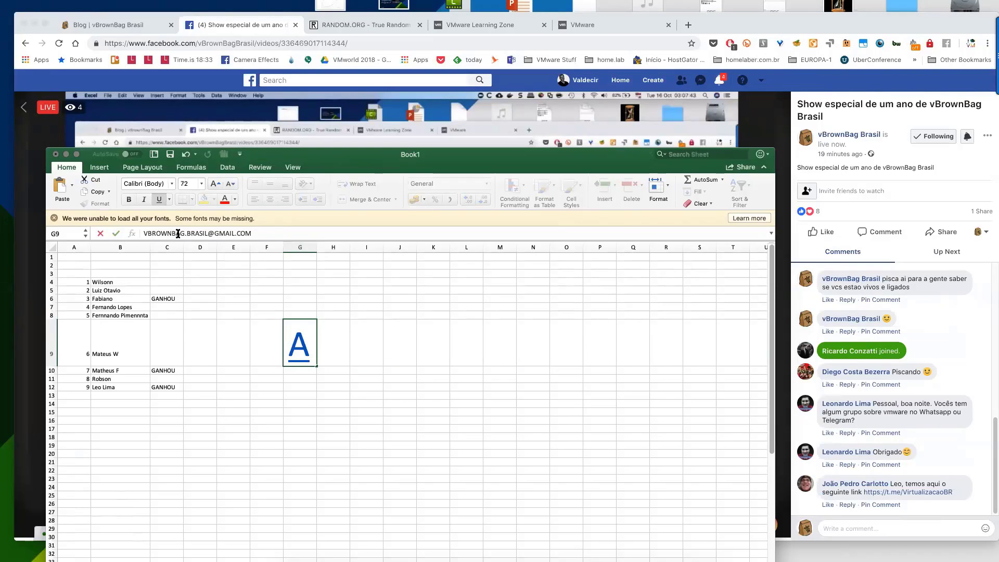
key("Return")
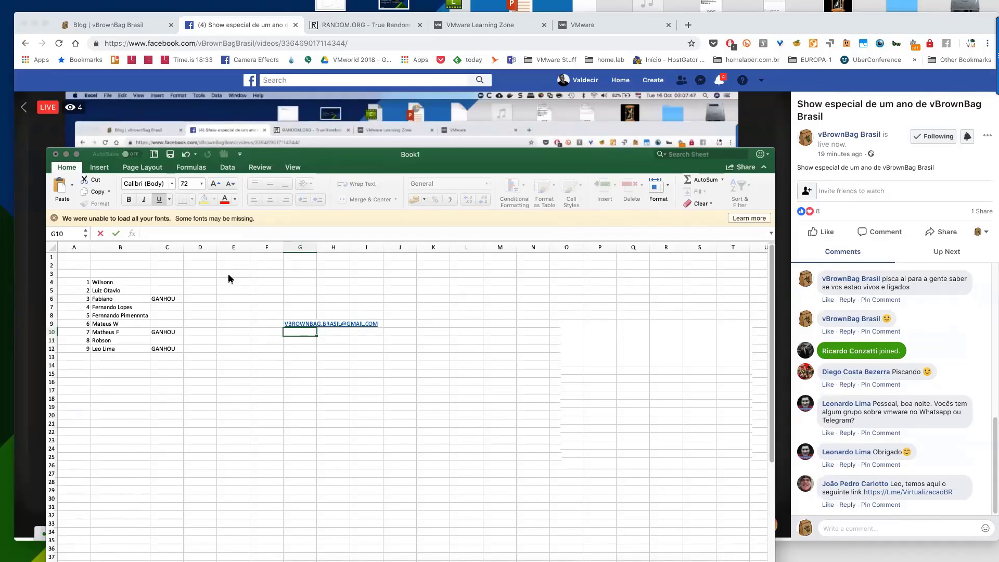
Grow the e-mail text in G9 step by step up to 72 pt, then scroll right to reveal the whole address.
key("Up")
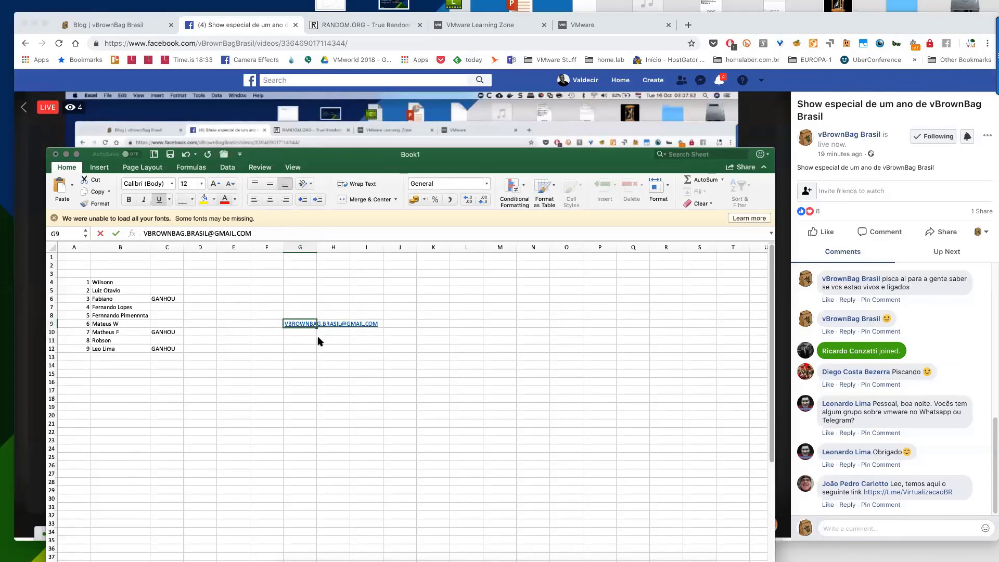
left_click(215, 185)
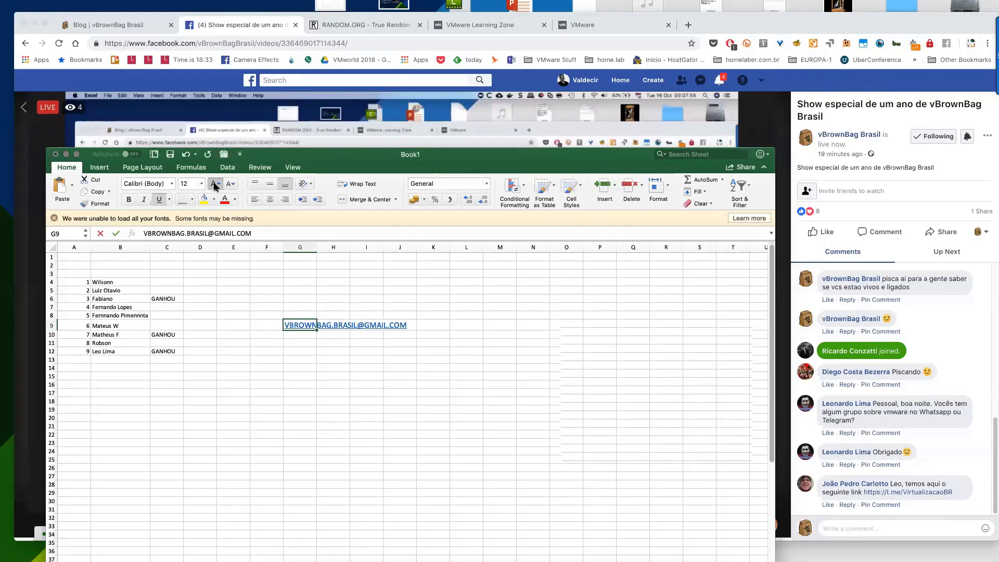
left_click(215, 186)
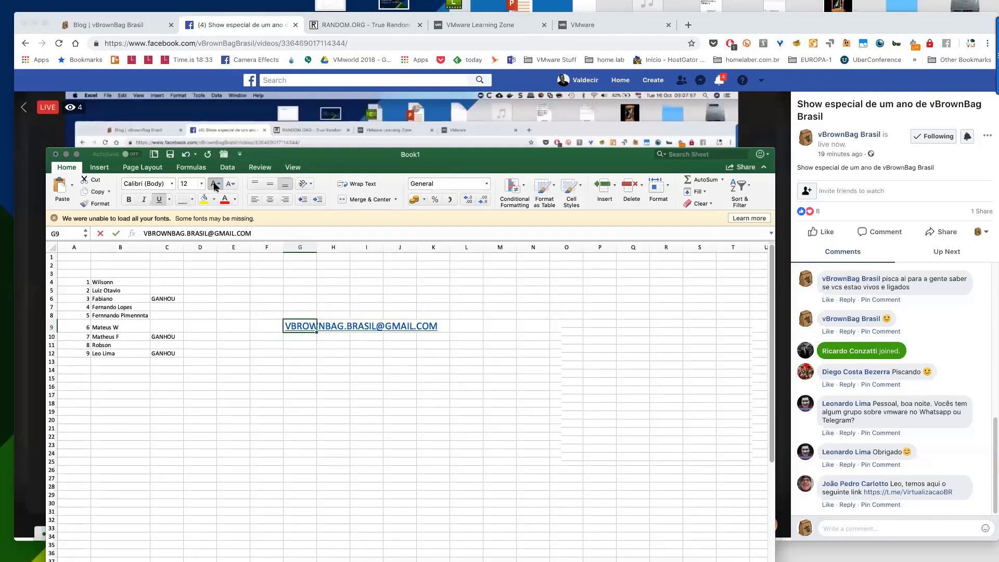
left_click(215, 187)
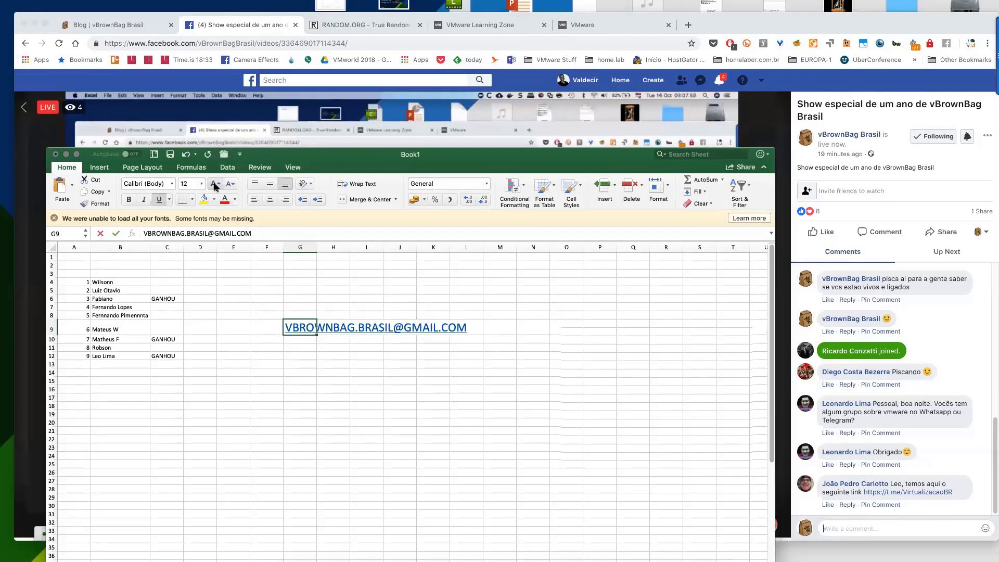
left_click(215, 186)
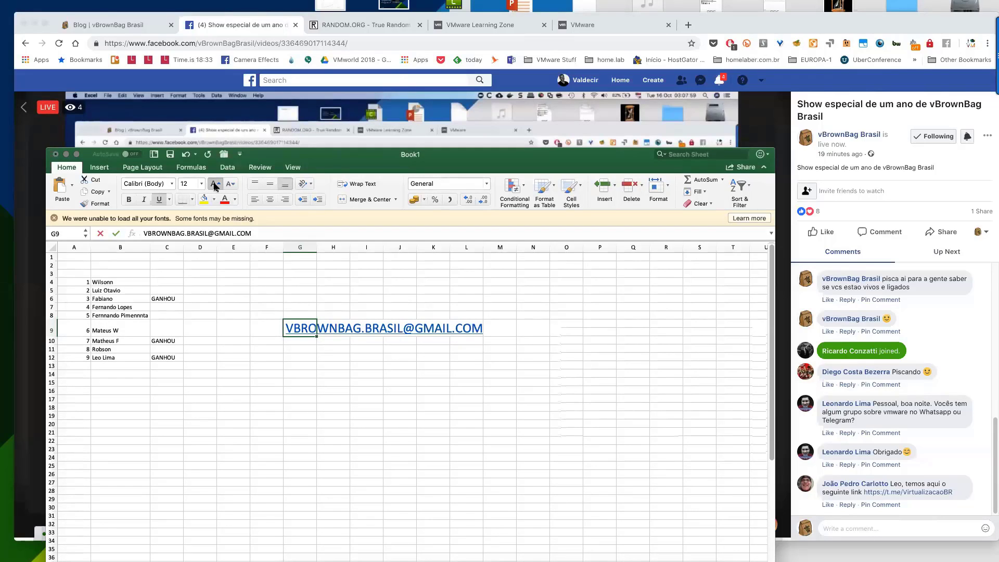
left_click(215, 186)
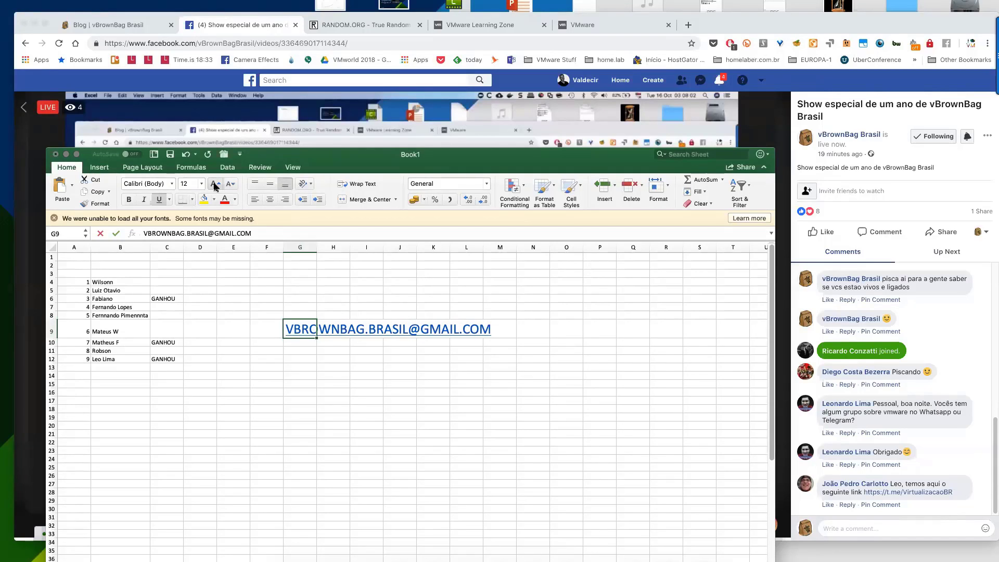
key("super+shift+period")
key("super+shift+period")
key("super+shift+period")
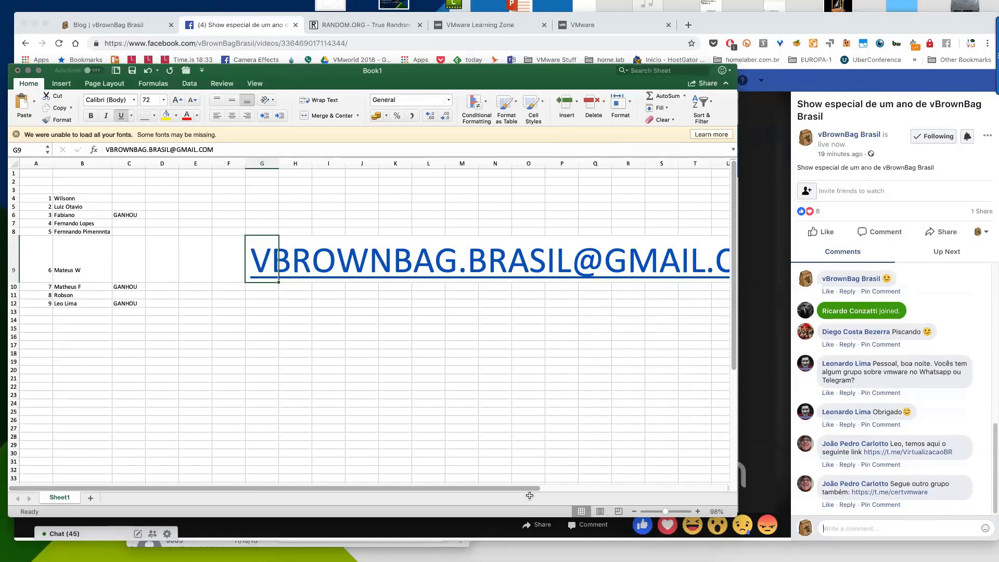
scroll(531, 489, "right", 1)
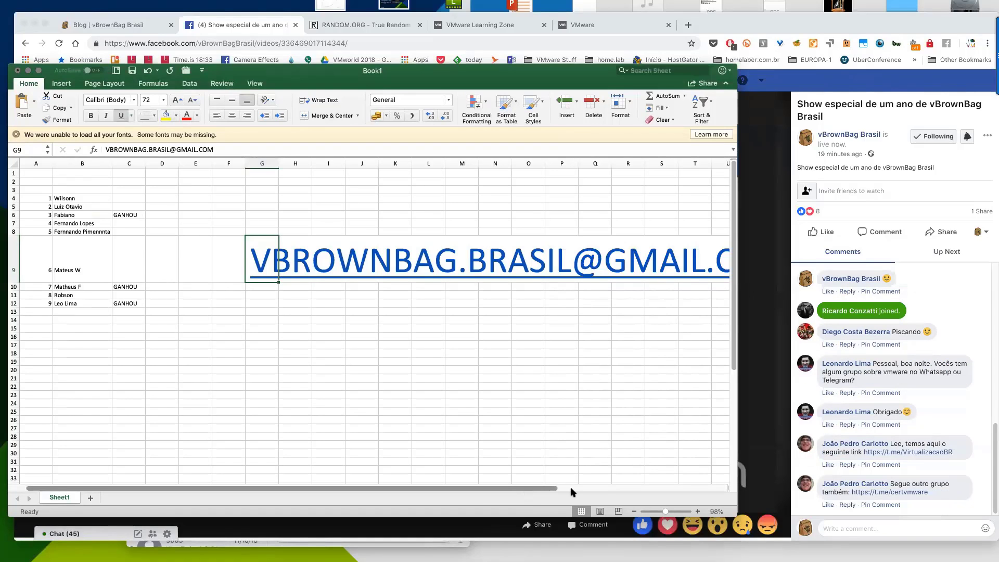
scroll(606, 490, "right", 3)
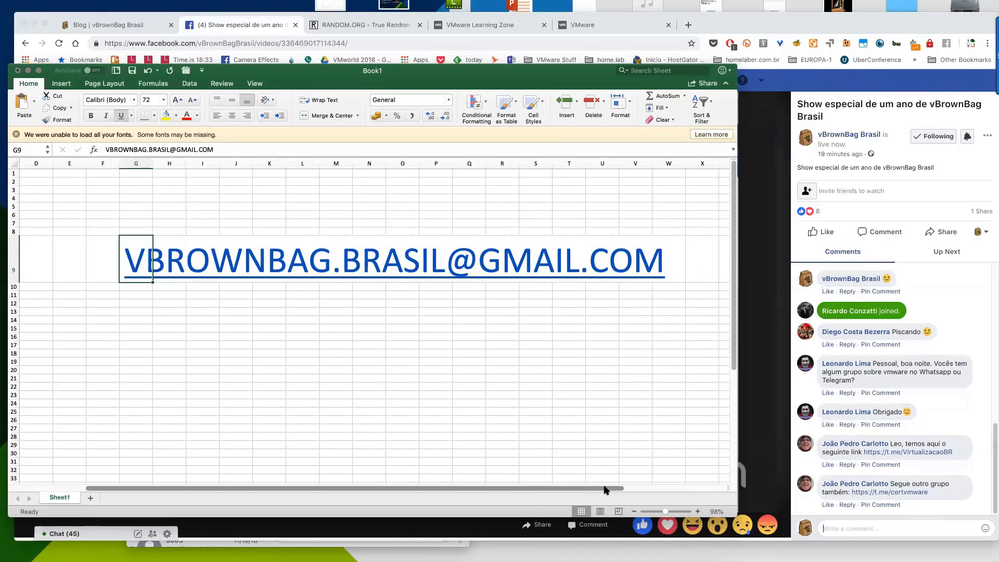